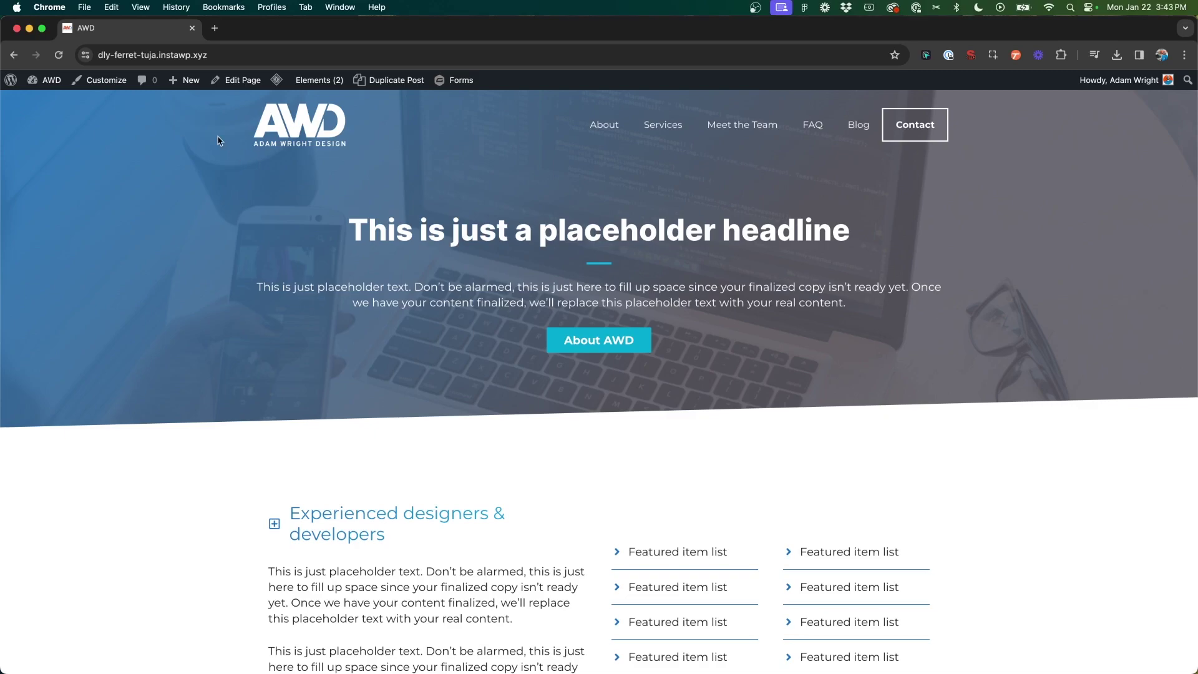
# Highlight the homepage header's logo and menu items, then clear the highlight.
pyautogui.moveTo(214, 120); pyautogui.dragTo(1024, 159)
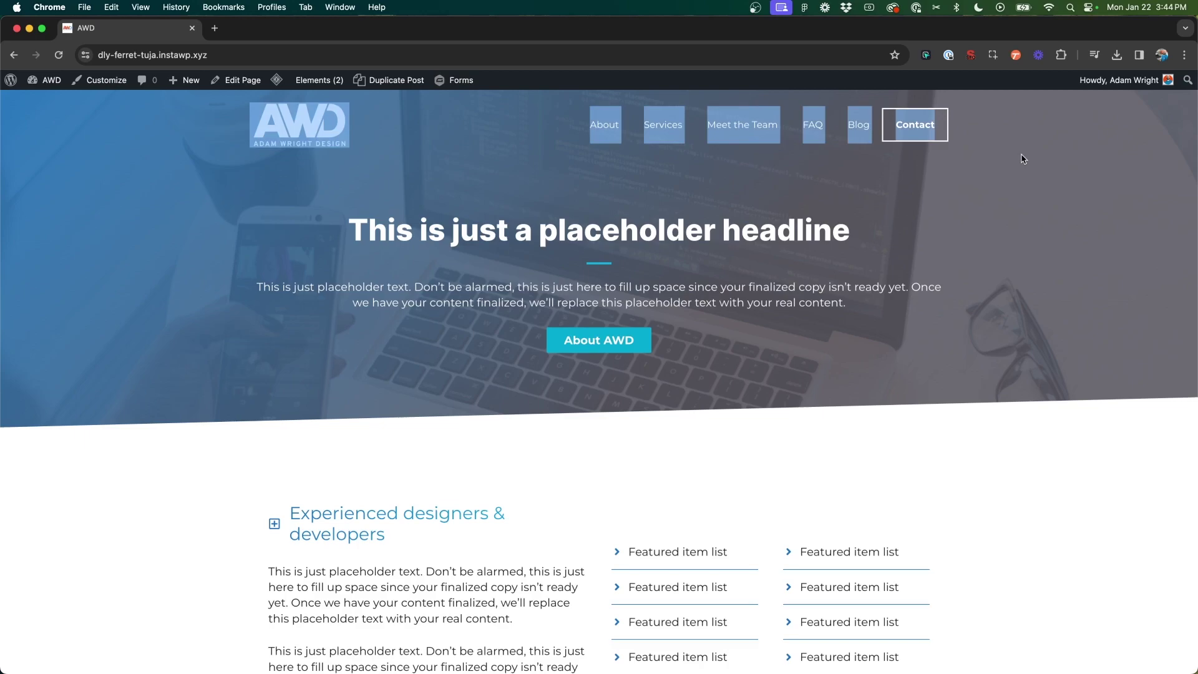
pyautogui.click(1023, 159)
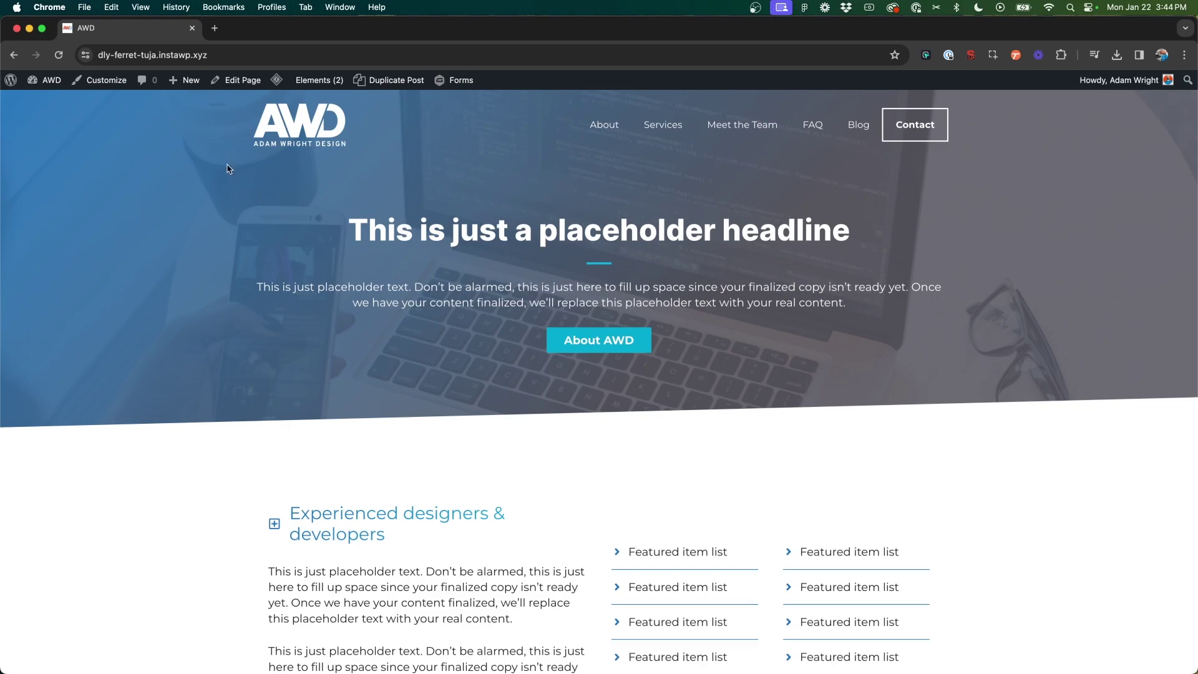
# Open the Home page editor in a new tab, note its post ID 144, and return to the homepage.
pyautogui.keyDown('super'); pyautogui.click(248, 82); pyautogui.keyUp('super')
pyautogui.click(245, 28)
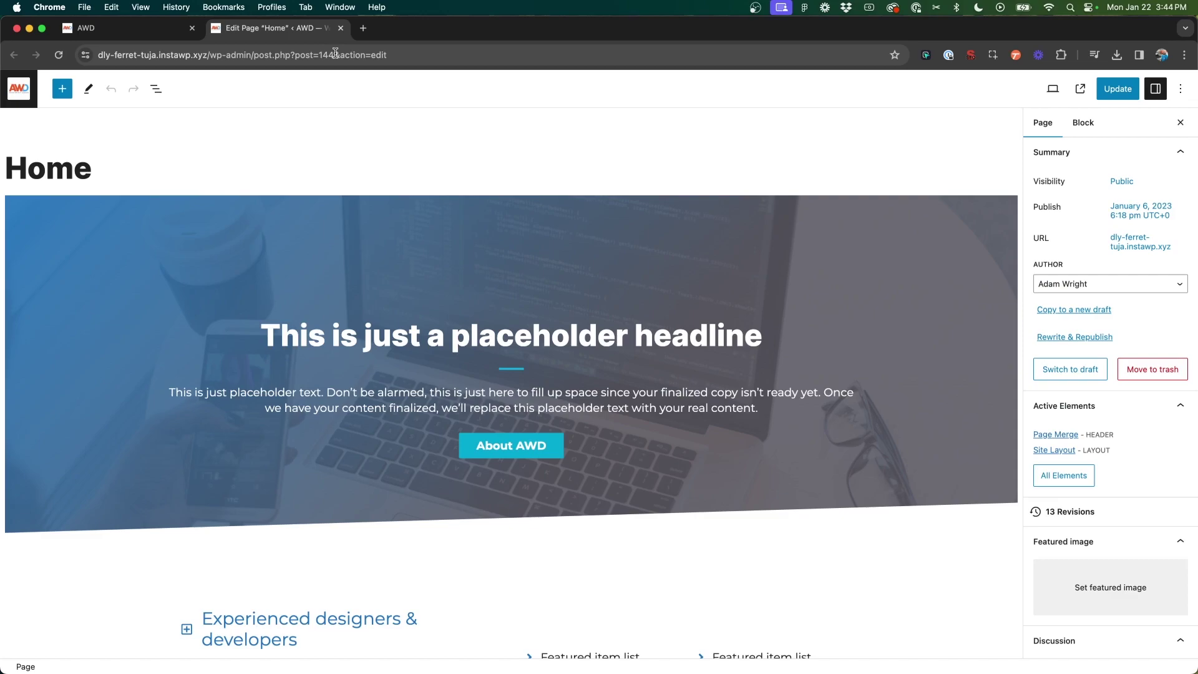
pyautogui.click(327, 55)
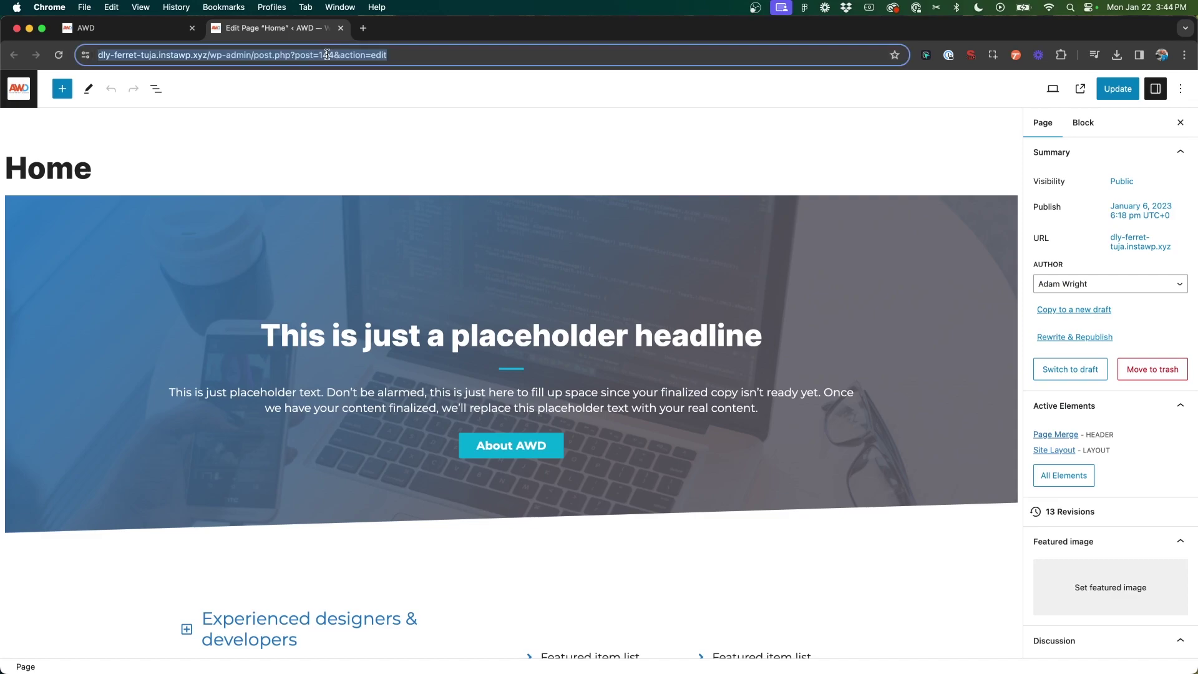
pyautogui.click(327, 55)
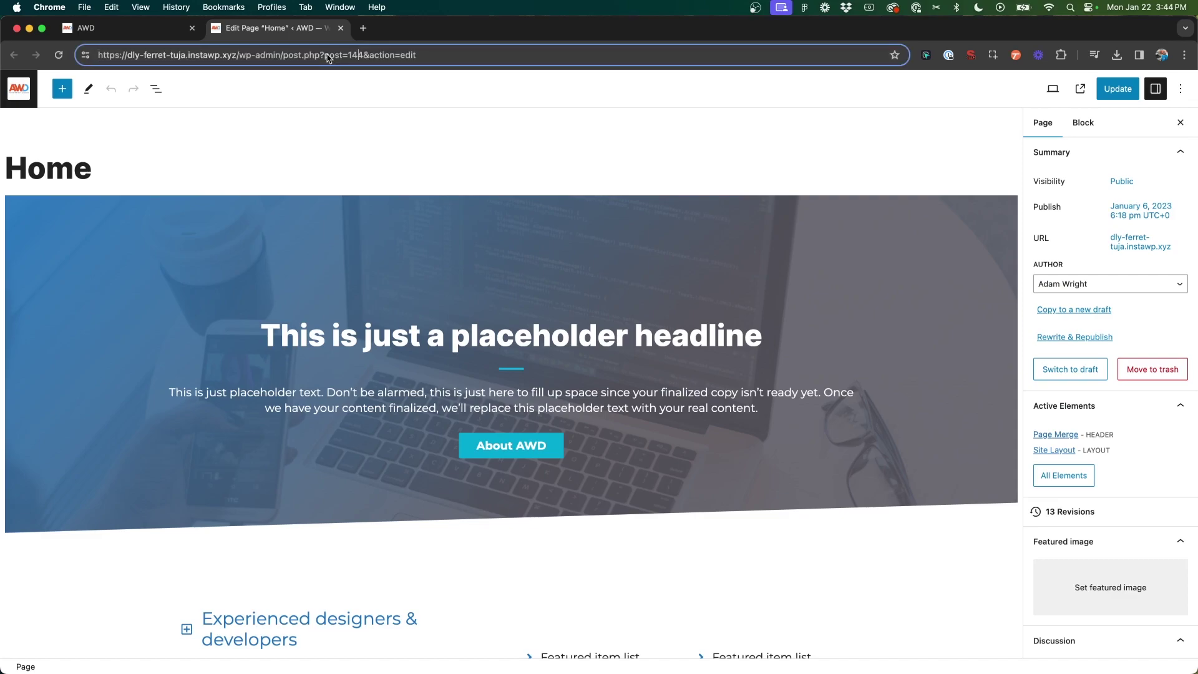
pyautogui.doubleClick(364, 55)
pyautogui.click(125, 28)
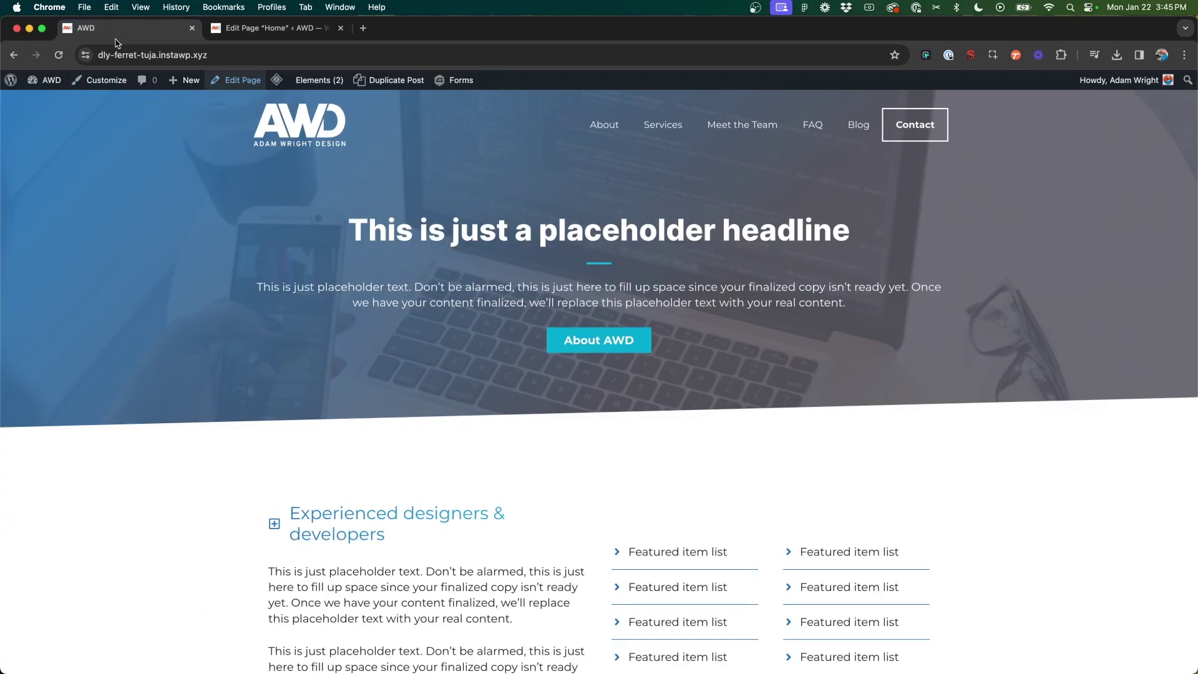
# Open the Customizer's Additional CSS editor and insert a blank first line above the existing CSS.
pyautogui.click(116, 91)
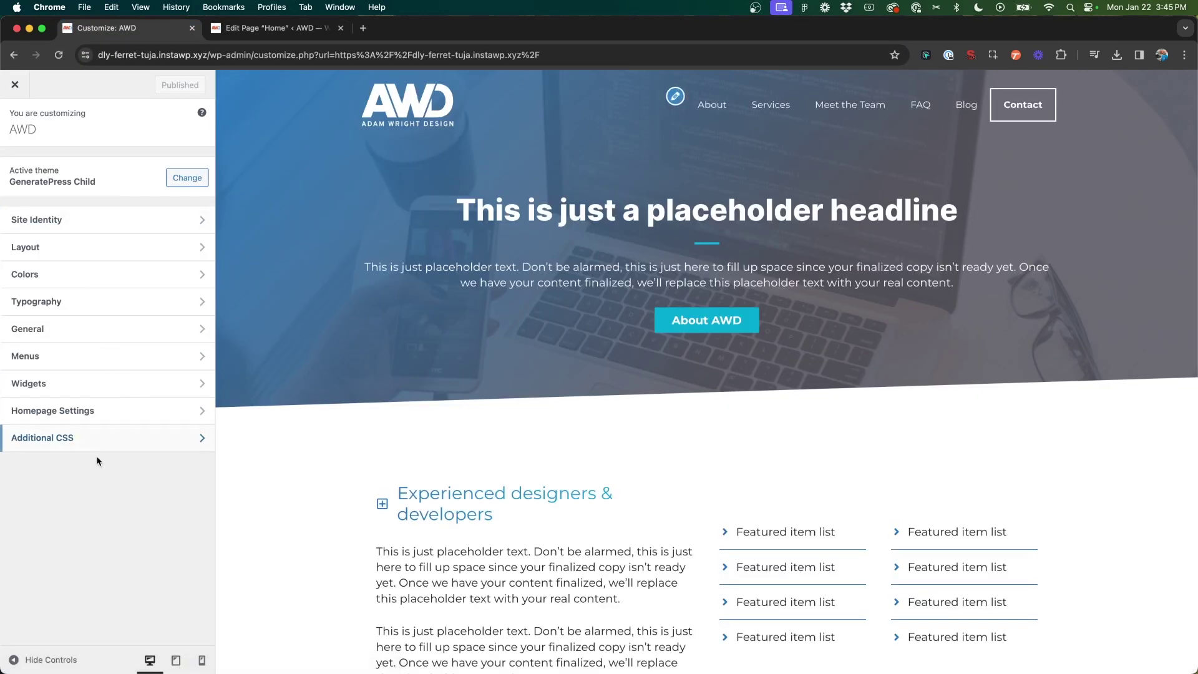
pyautogui.click(87, 449)
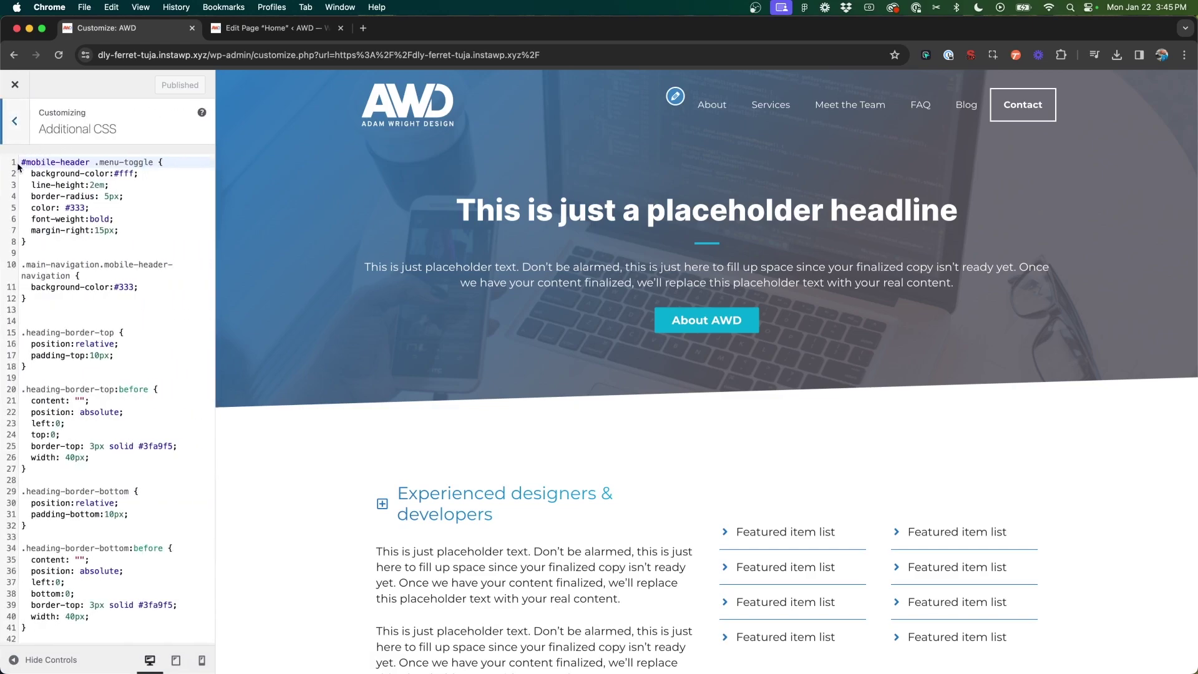
pyautogui.press('Return')
pyautogui.press('Return')
pyautogui.press('Return')
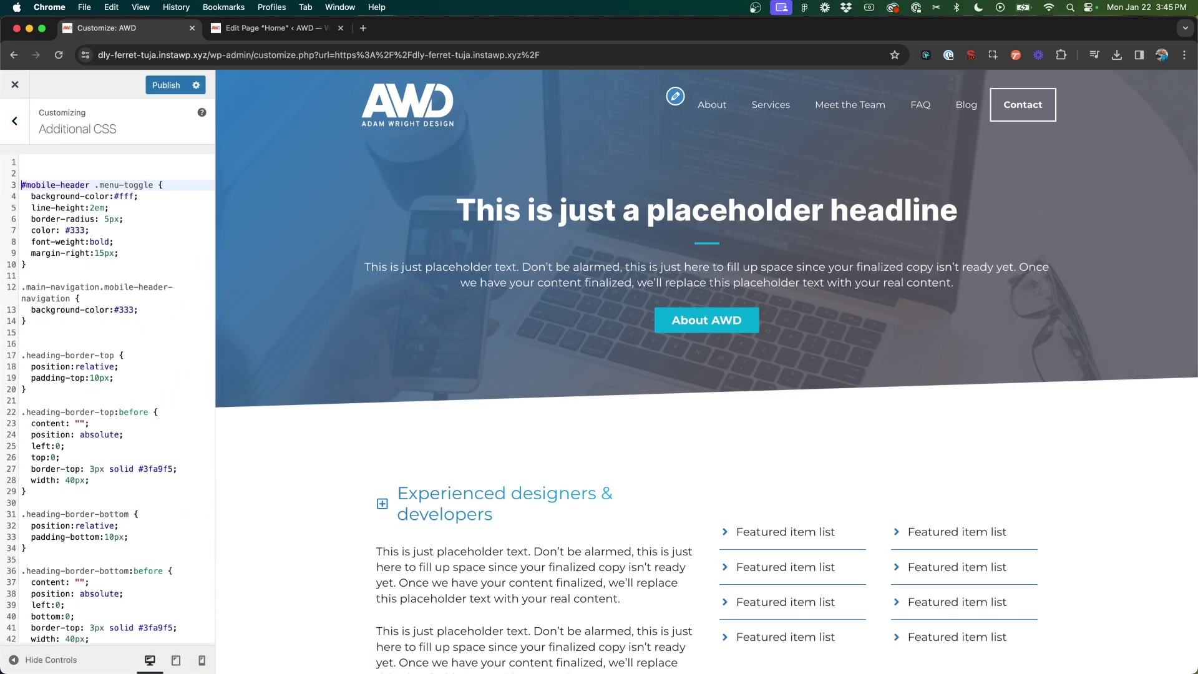
pyautogui.press('Up')
pyautogui.press('Up')
pyautogui.click(45, 161)
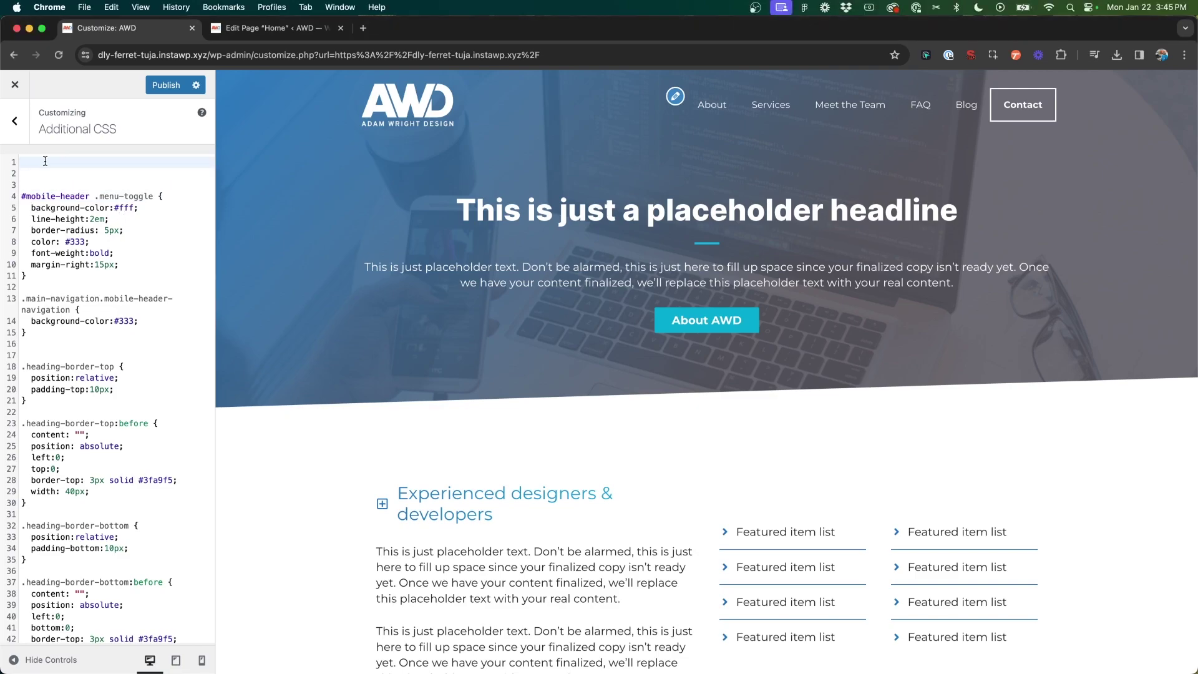
# Add the rule .page-id-144 .site-header { display:none; } to hide the homepage header.
pyautogui.write('.page-id-144')
pyautogui.write('.site-header {')
pyautogui.press('Return')
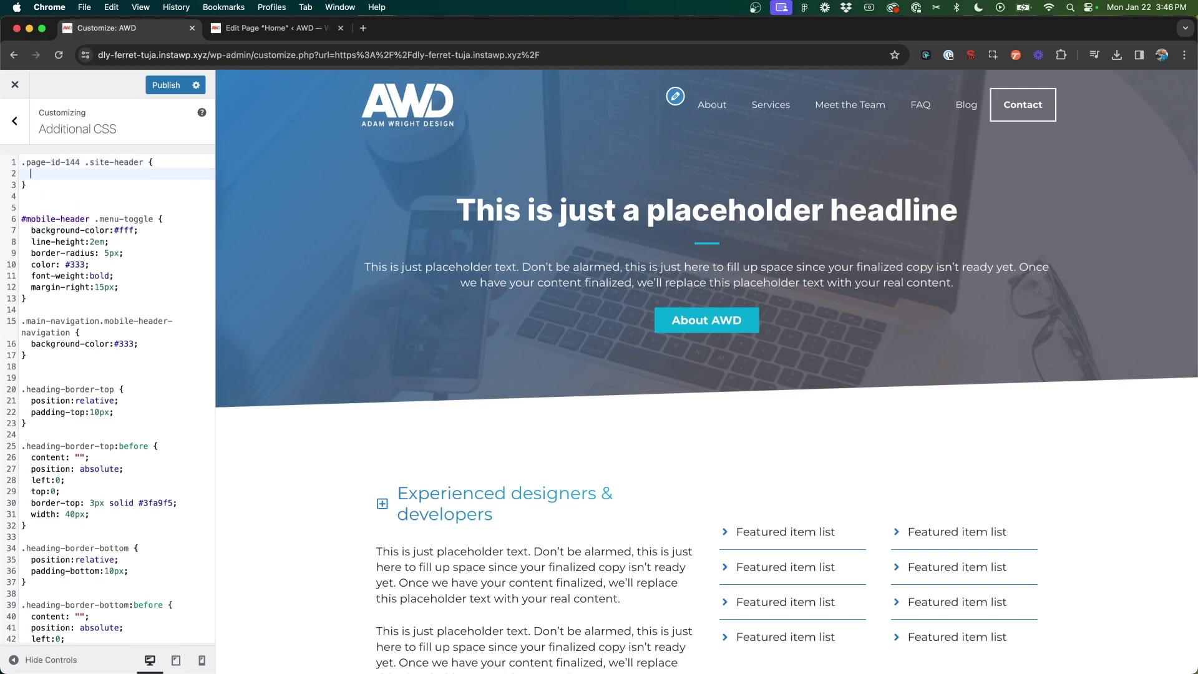
pyautogui.write('display:none;')
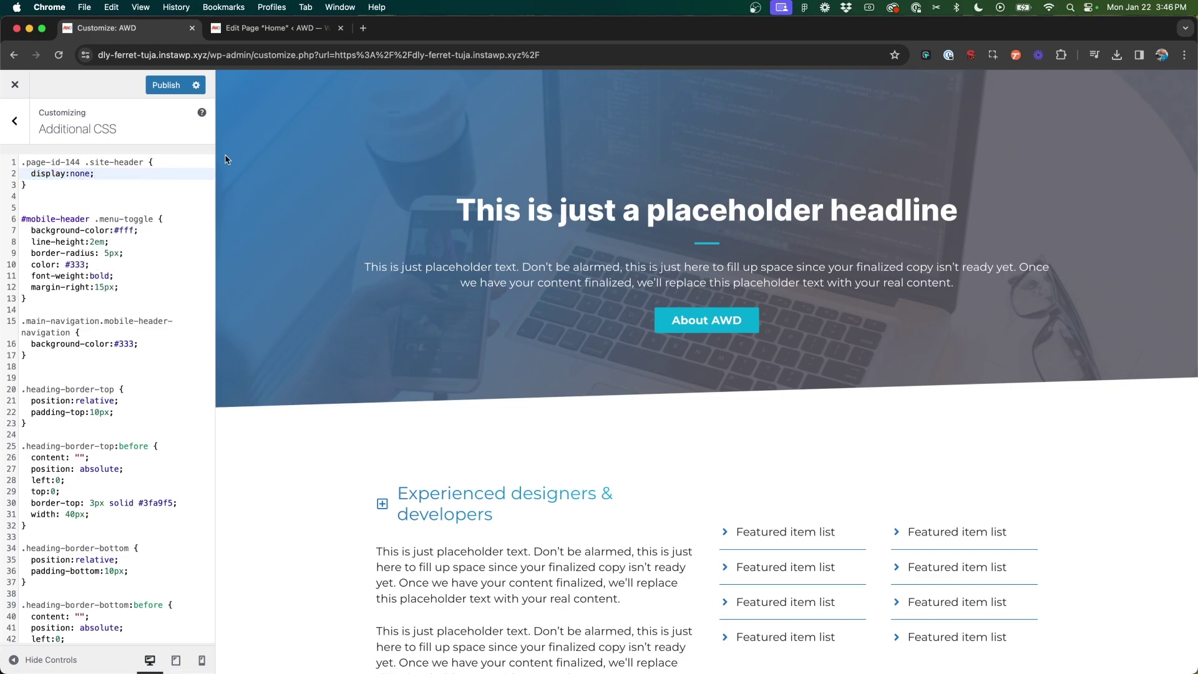
pyautogui.press('BackSpace')
pyautogui.press('BackSpace')
pyautogui.write('e;')
# Check the About page header, then delete the .page-id-144 rule, publish, and exit the Customizer.
pyautogui.click(683, 319)
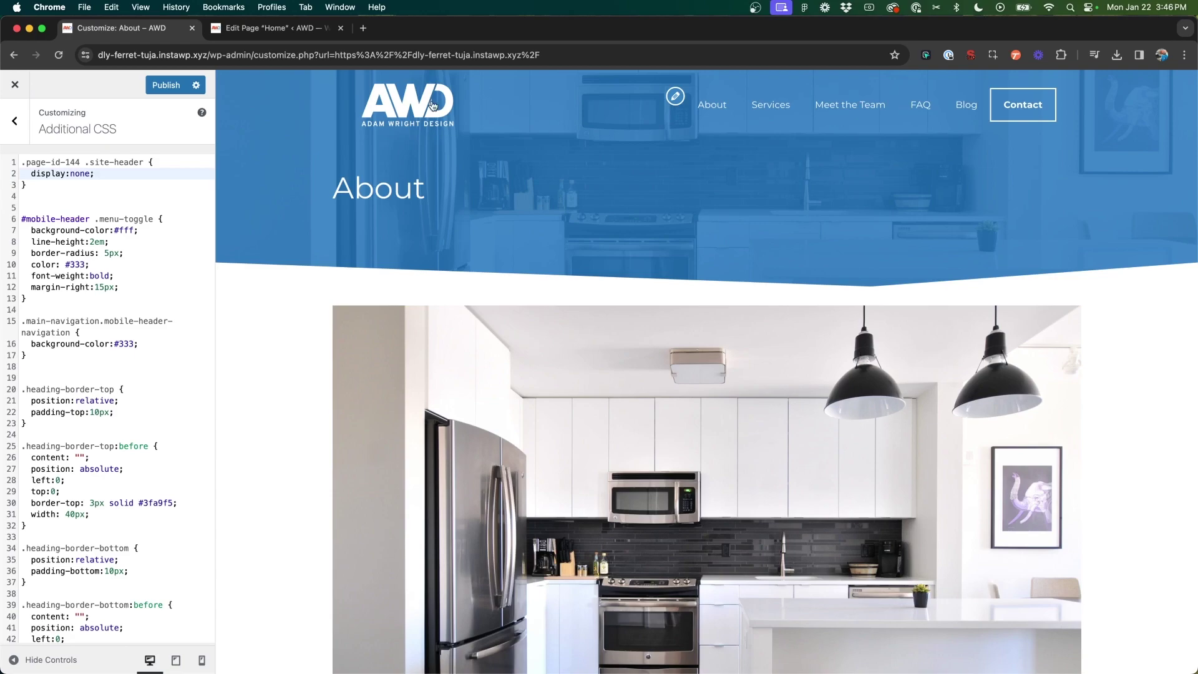
pyautogui.click(405, 100)
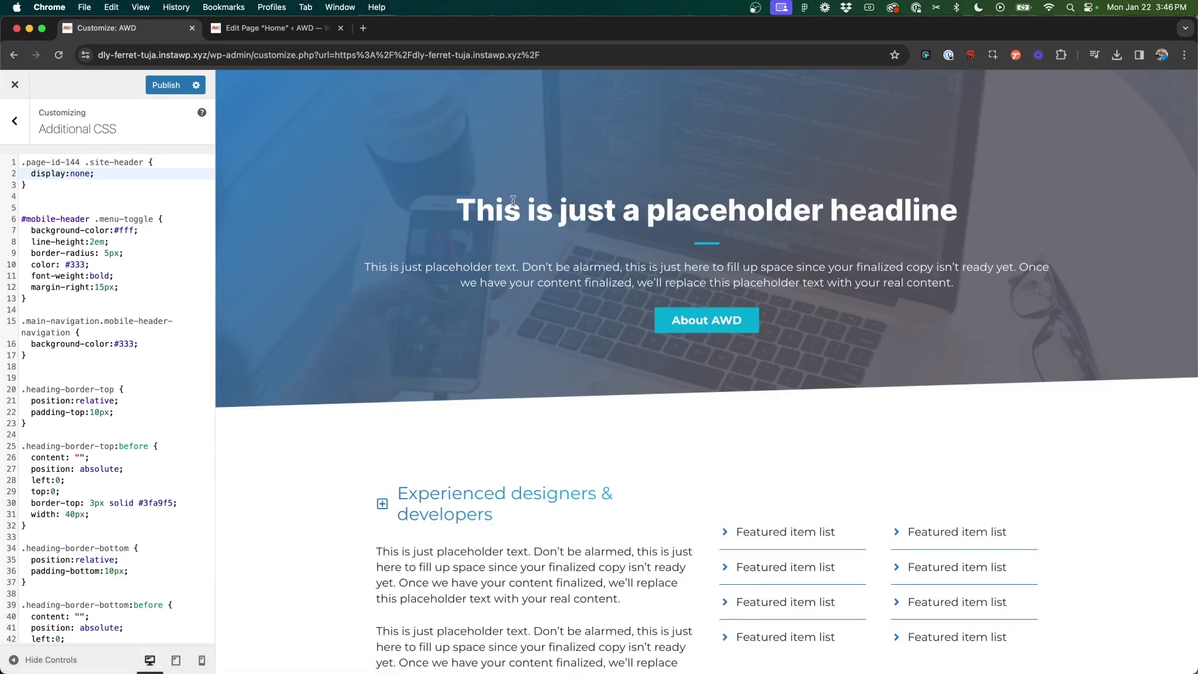
pyautogui.moveTo(87, 184); pyautogui.dragTo(3, 163)
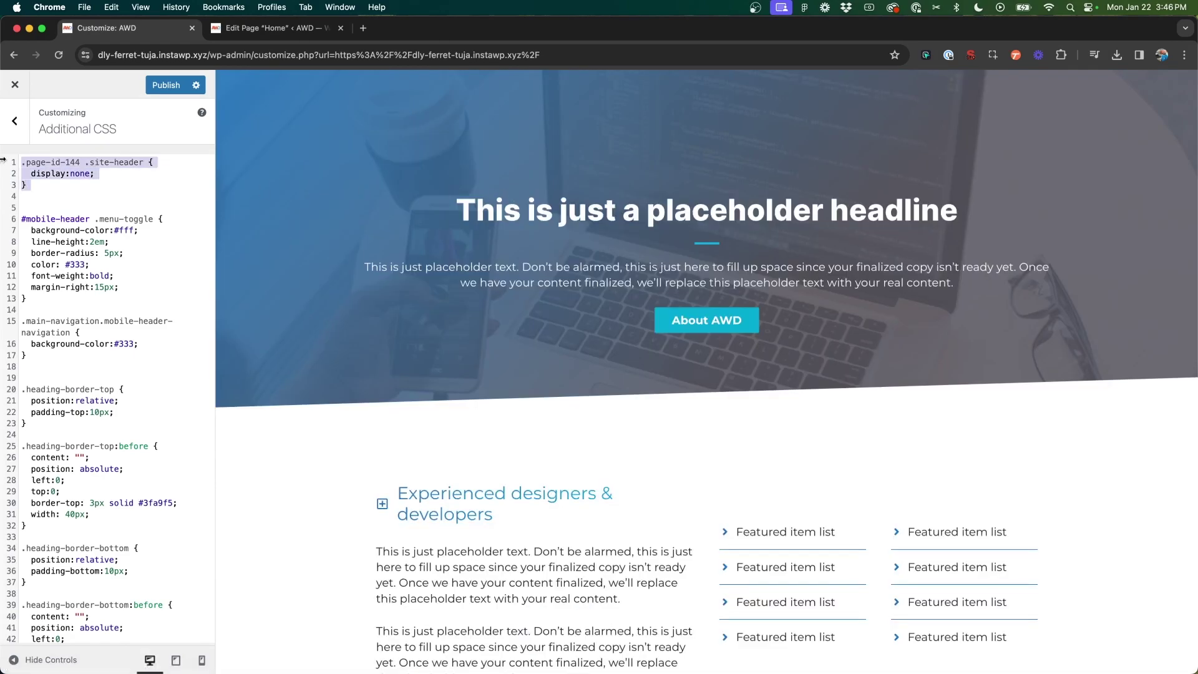
pyautogui.press('Delete')
pyautogui.press('Delete')
pyautogui.press('Delete')
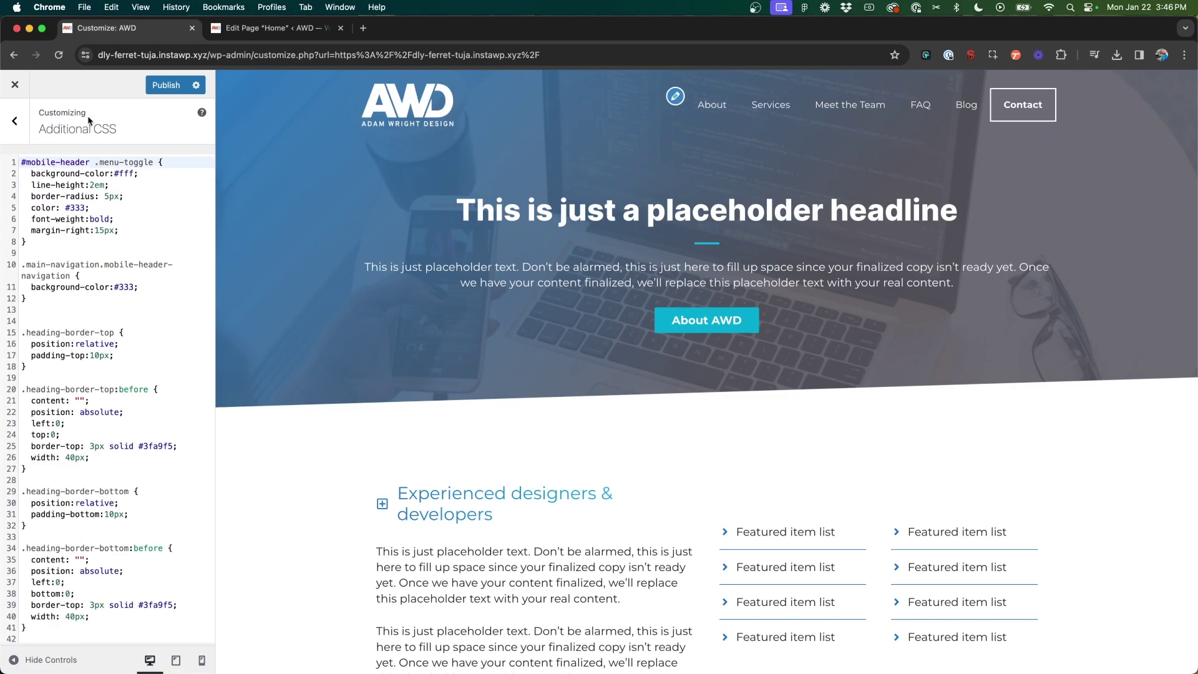
pyautogui.click(158, 87)
pyautogui.click(15, 84)
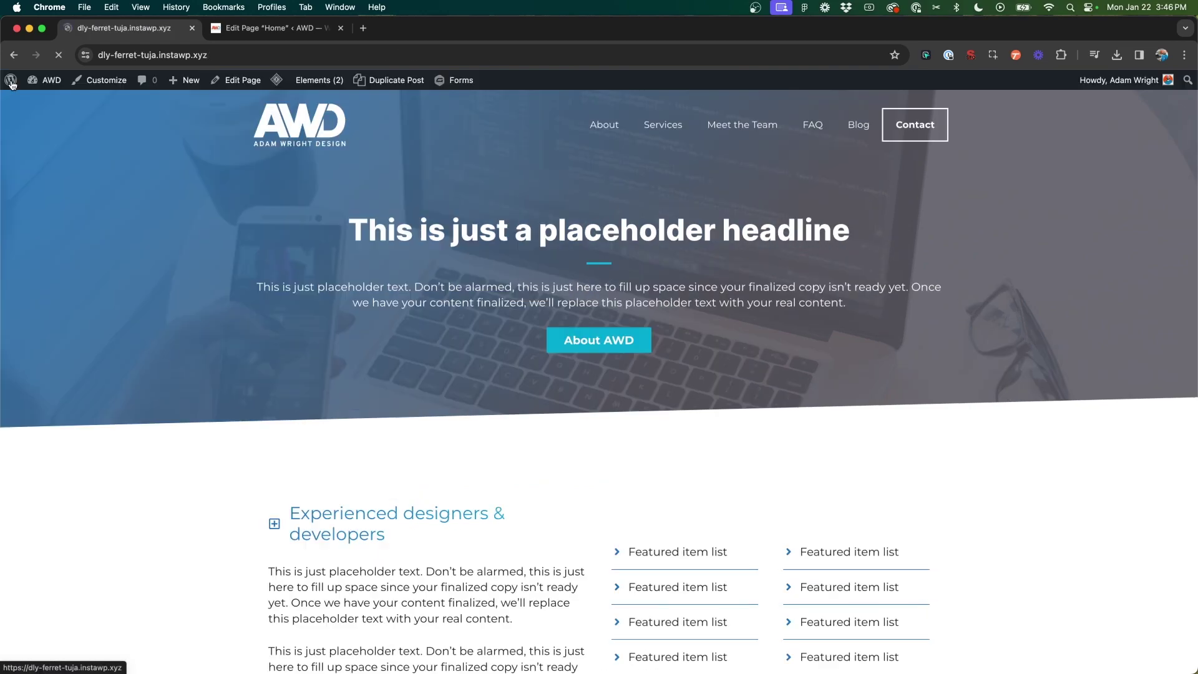
# Open the Dashboard in a new tab, review the GeneratePress modules, and go to Appearance > Elements.
pyautogui.keyDown('super'); pyautogui.click(67, 79); pyautogui.keyUp('super')
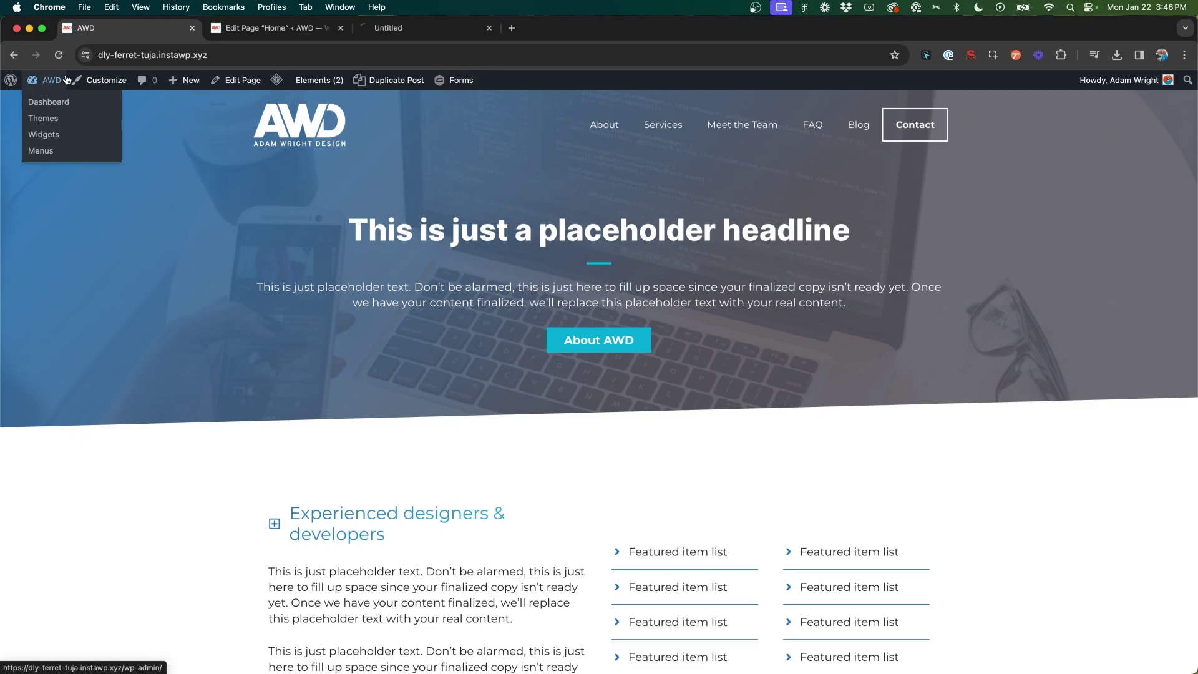
pyautogui.click(425, 28)
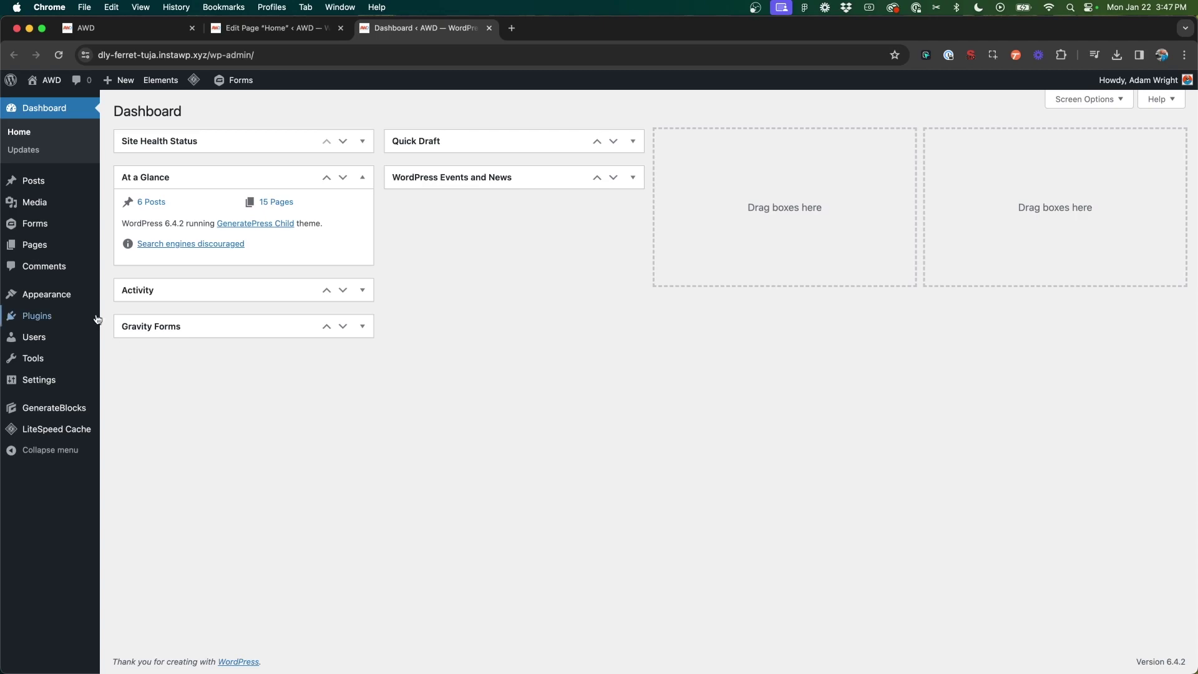
pyautogui.moveTo(78, 302)
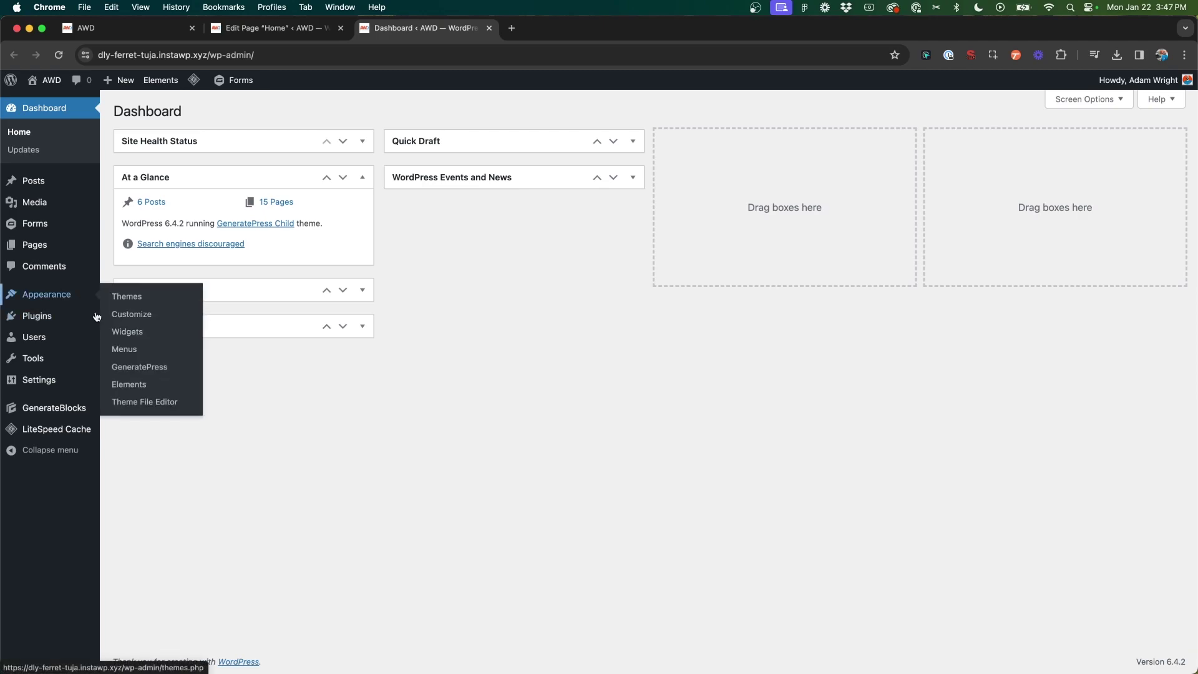
pyautogui.click(126, 368)
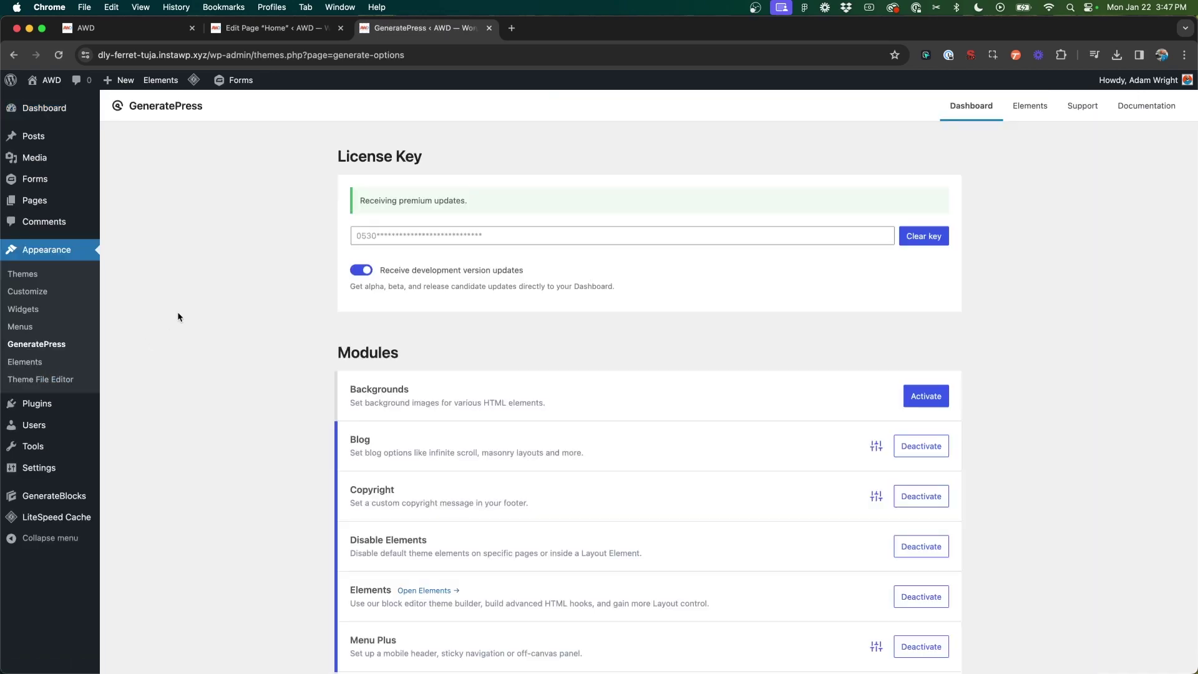
pyautogui.scroll(-5, 181, 315)
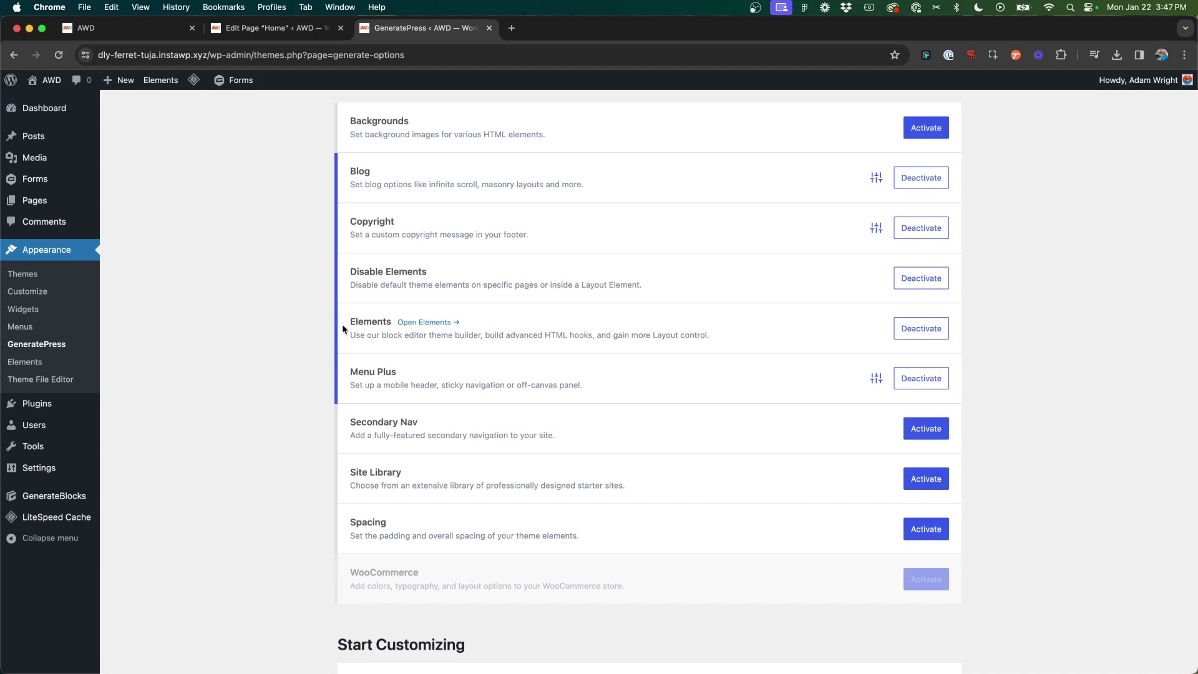
pyautogui.scroll(3, 351, 318)
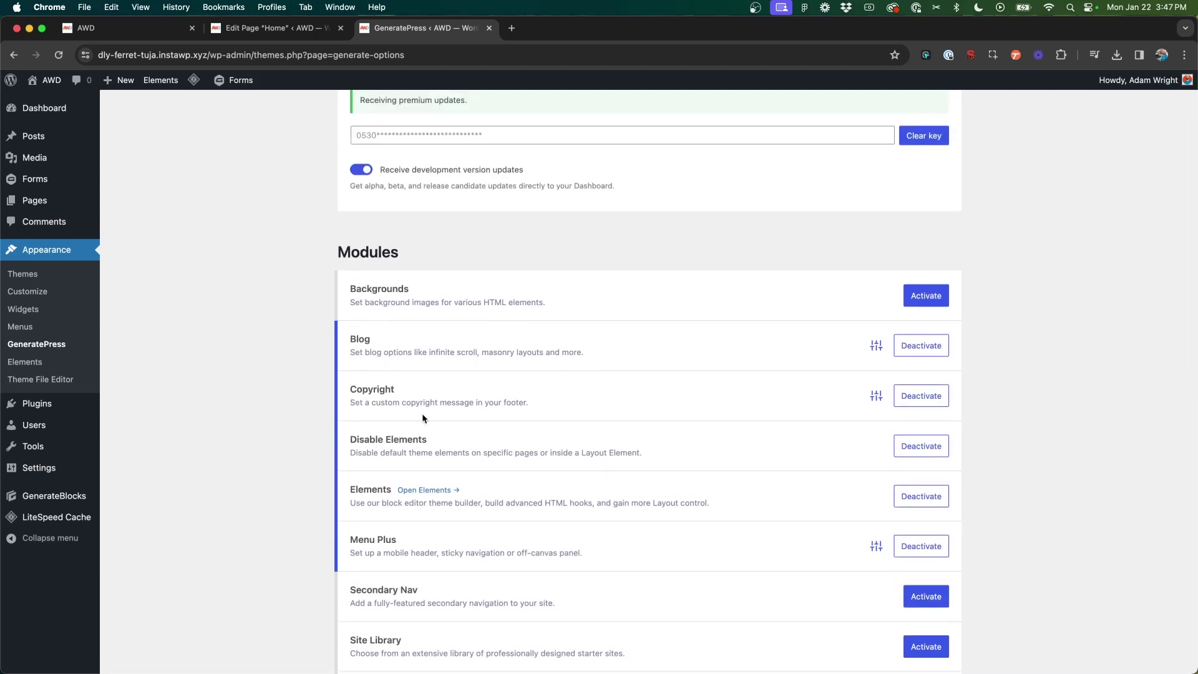
pyautogui.click(25, 363)
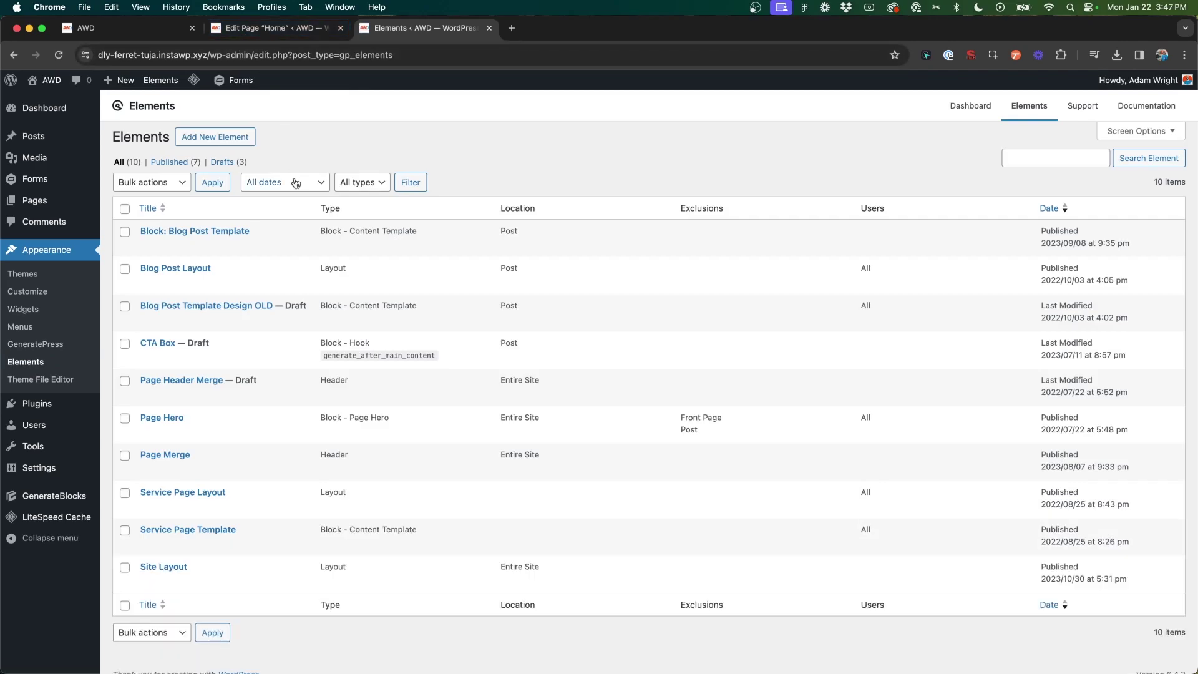
# Create a new Layout element titled 'Hide the Header' and view its Disable Elements options.
pyautogui.click(228, 142)
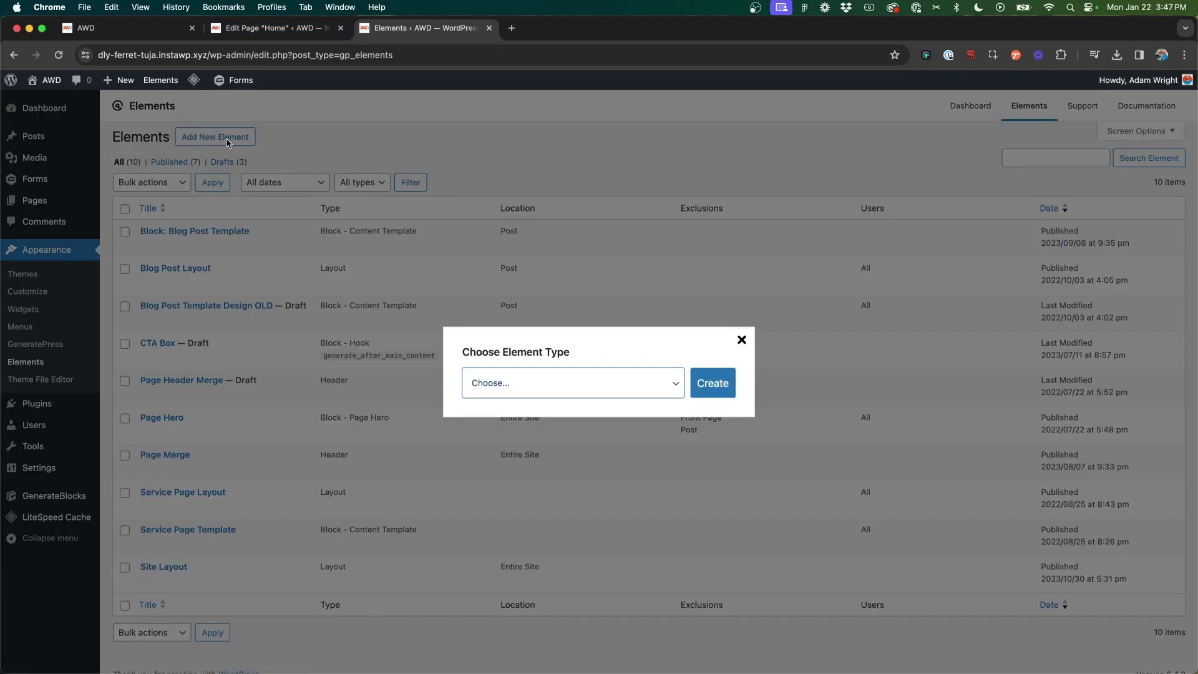
pyautogui.click(562, 390)
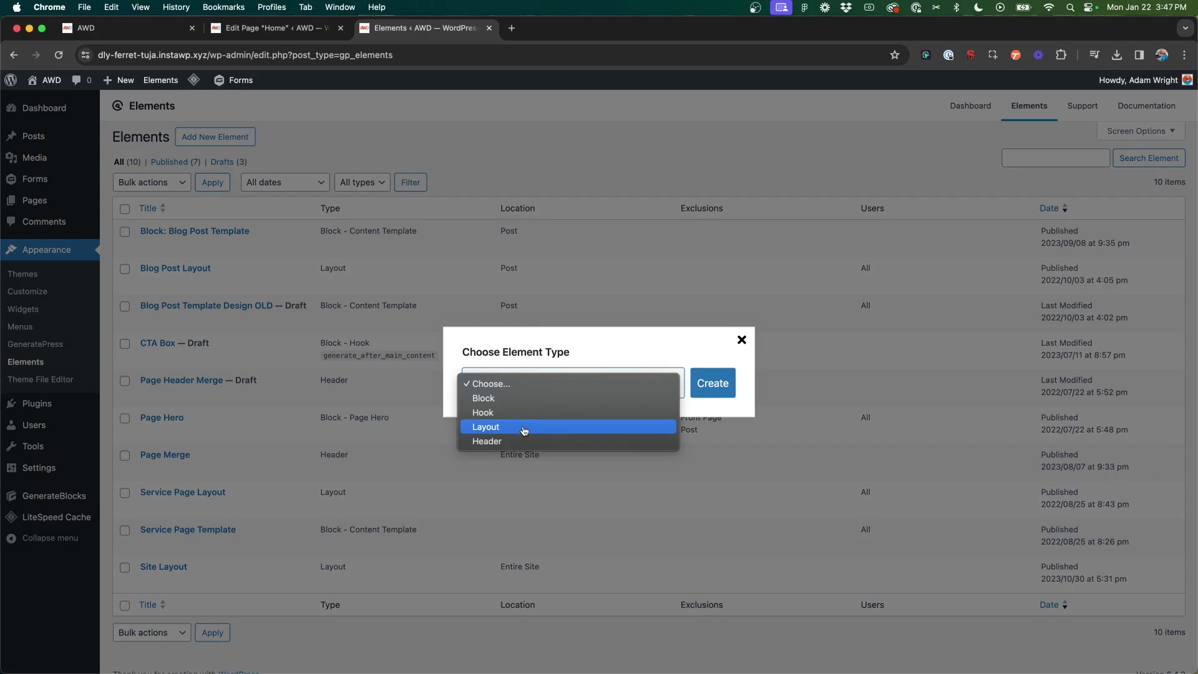
pyautogui.click(525, 430)
pyautogui.click(714, 390)
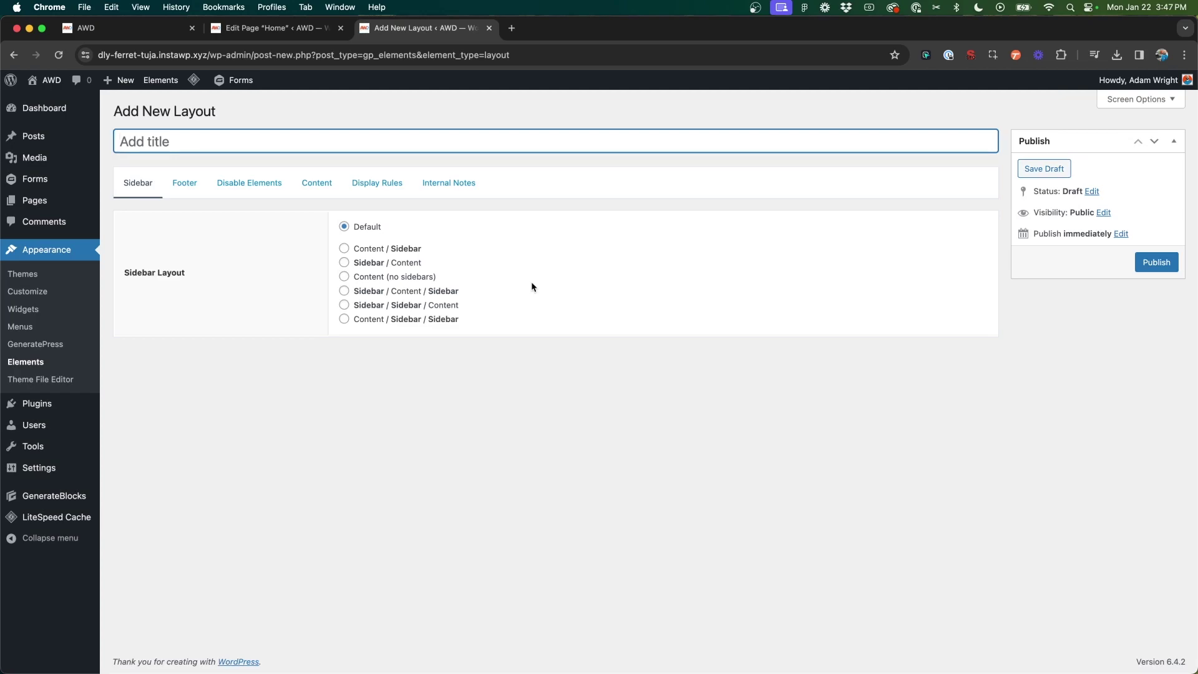
pyautogui.write('Hide the Header')
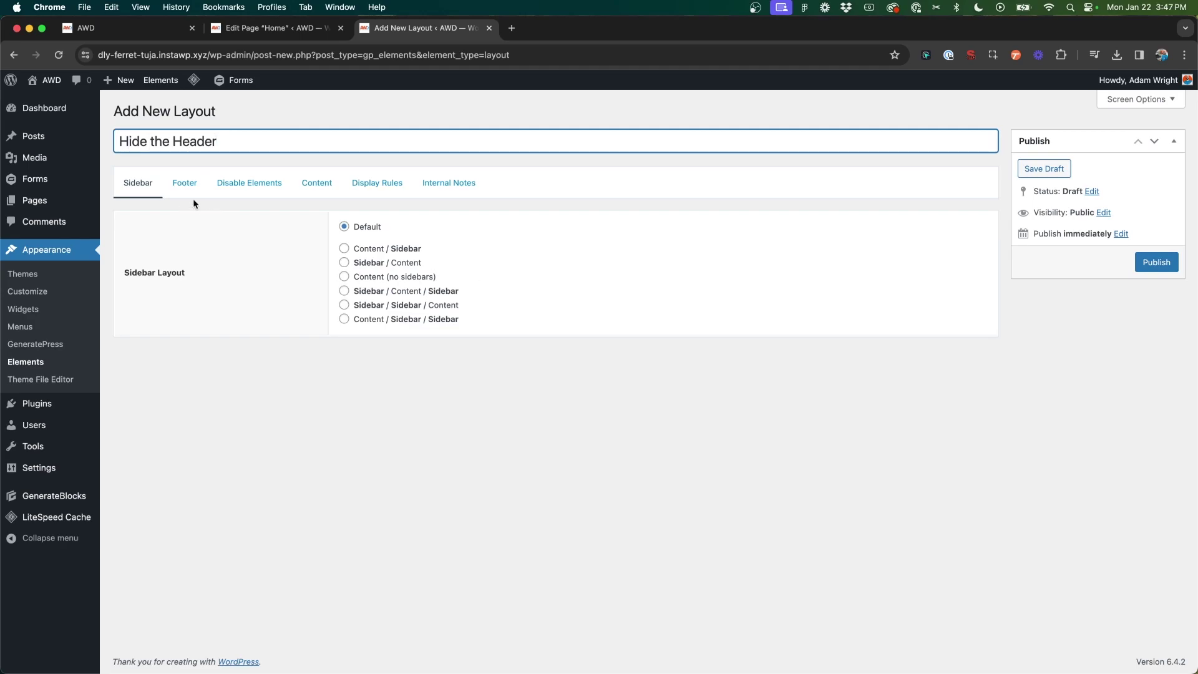
pyautogui.click(246, 178)
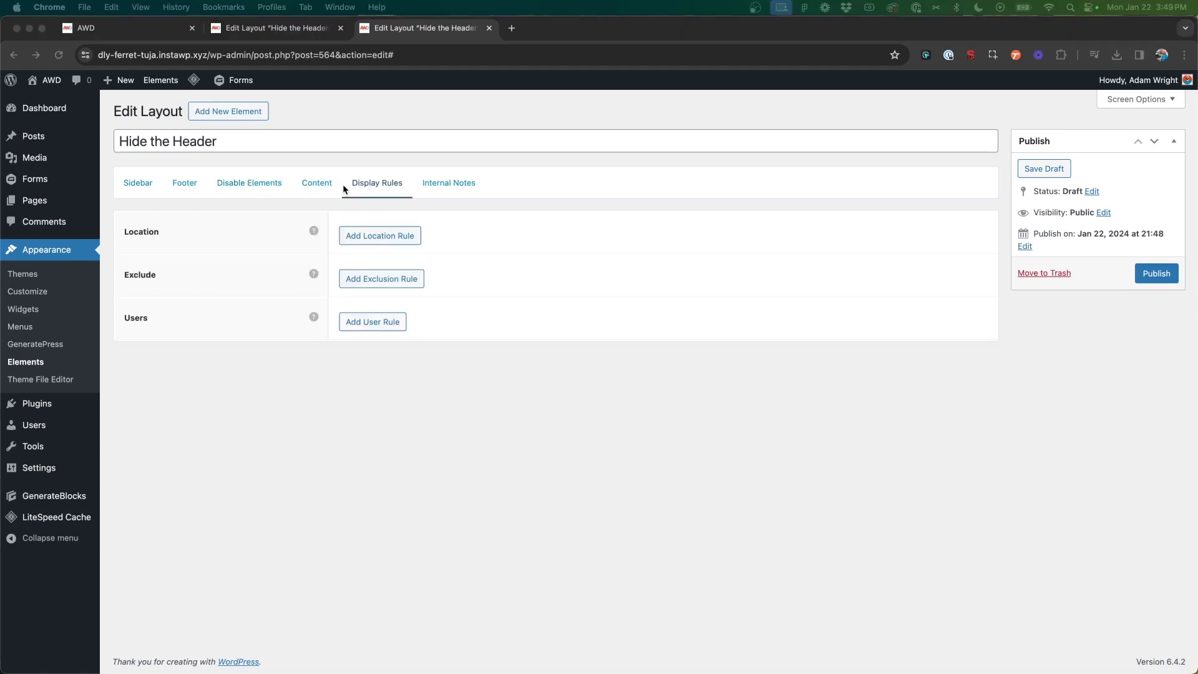
# Add a Front Page location rule to the 'Hide the Header' layout and publish it.
pyautogui.click(347, 185)
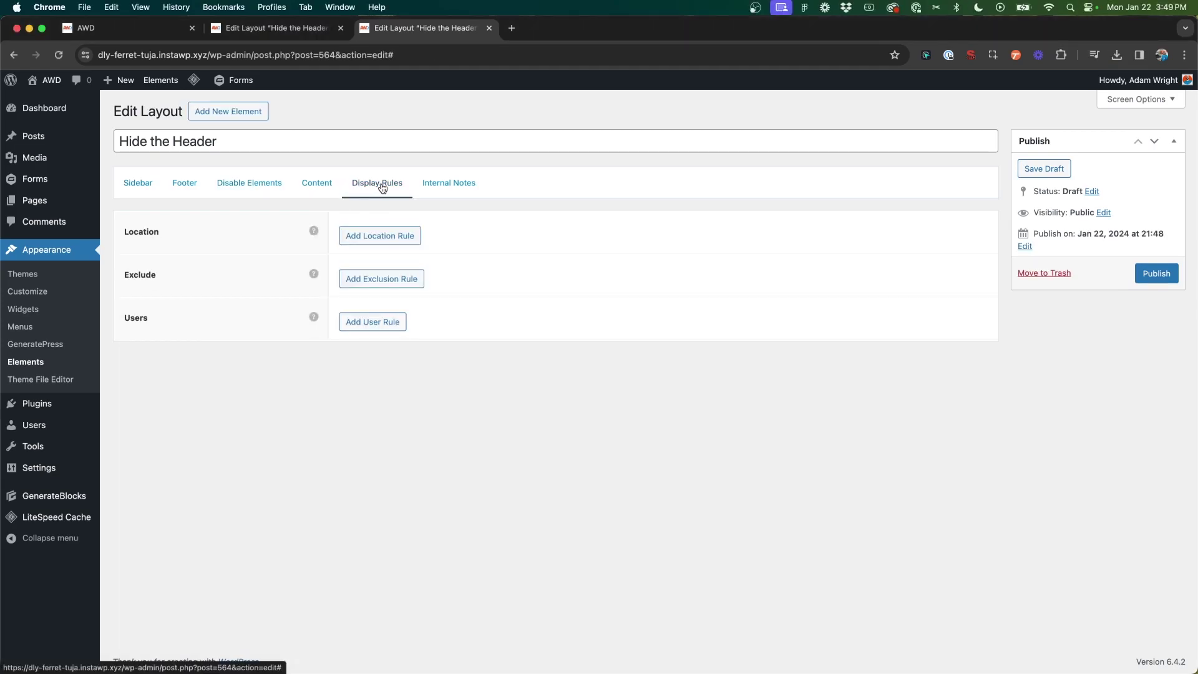
pyautogui.click(377, 236)
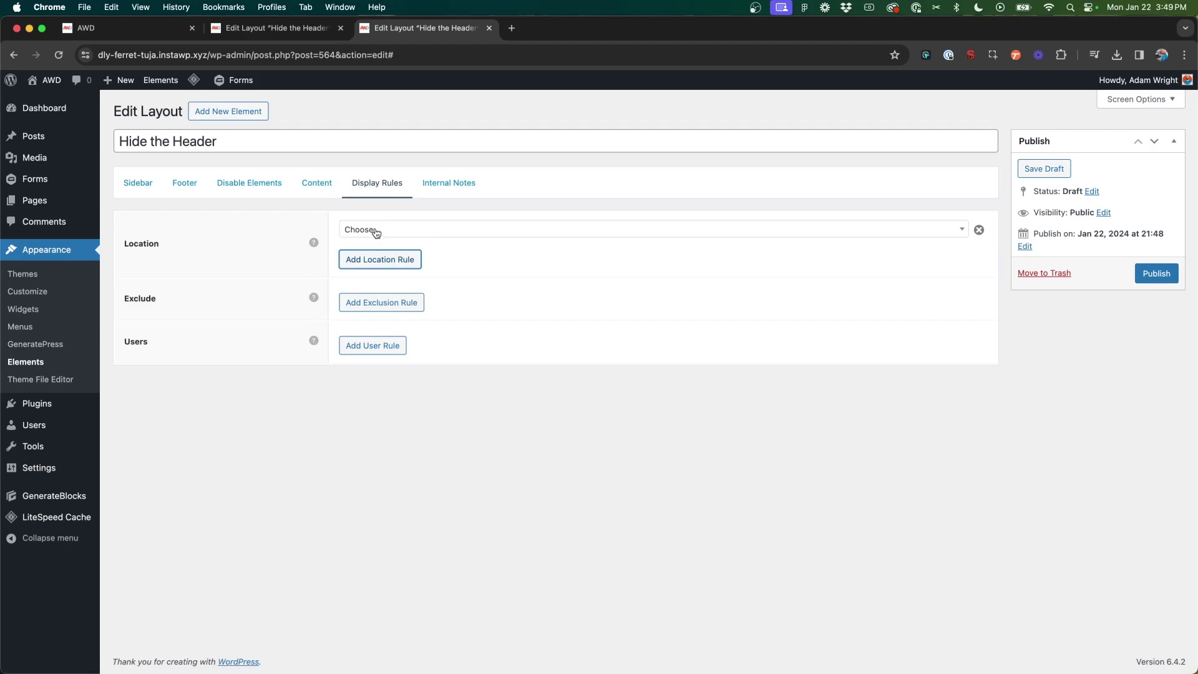
pyautogui.click(376, 231)
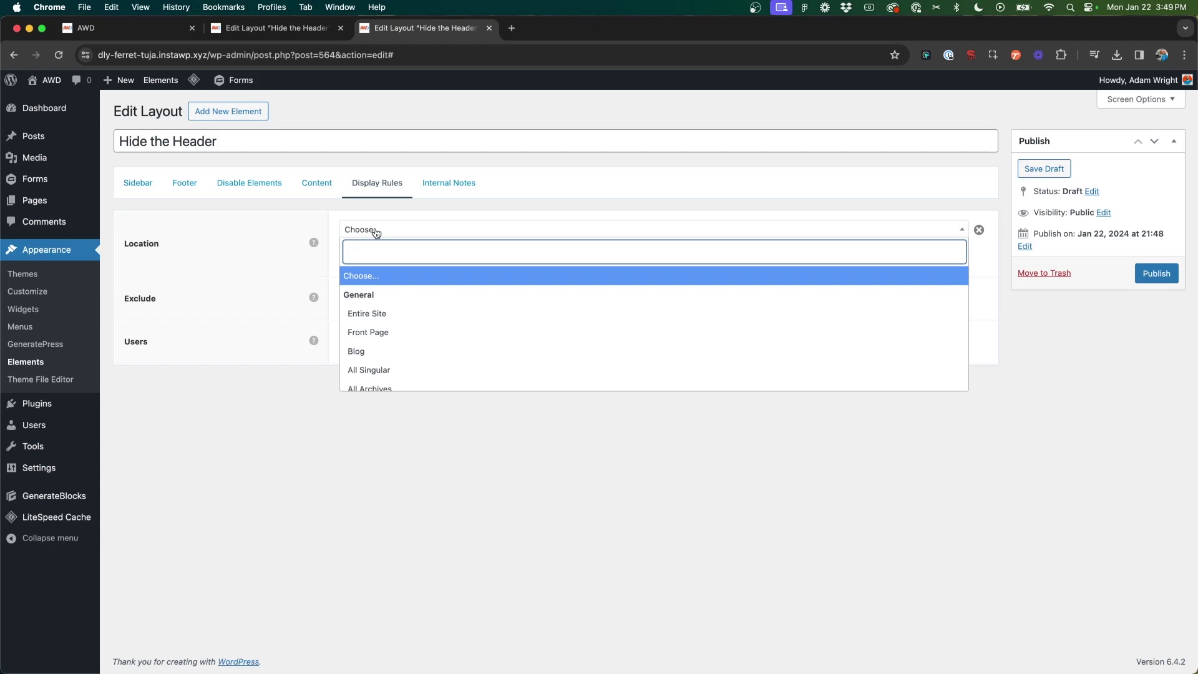
pyautogui.click(376, 334)
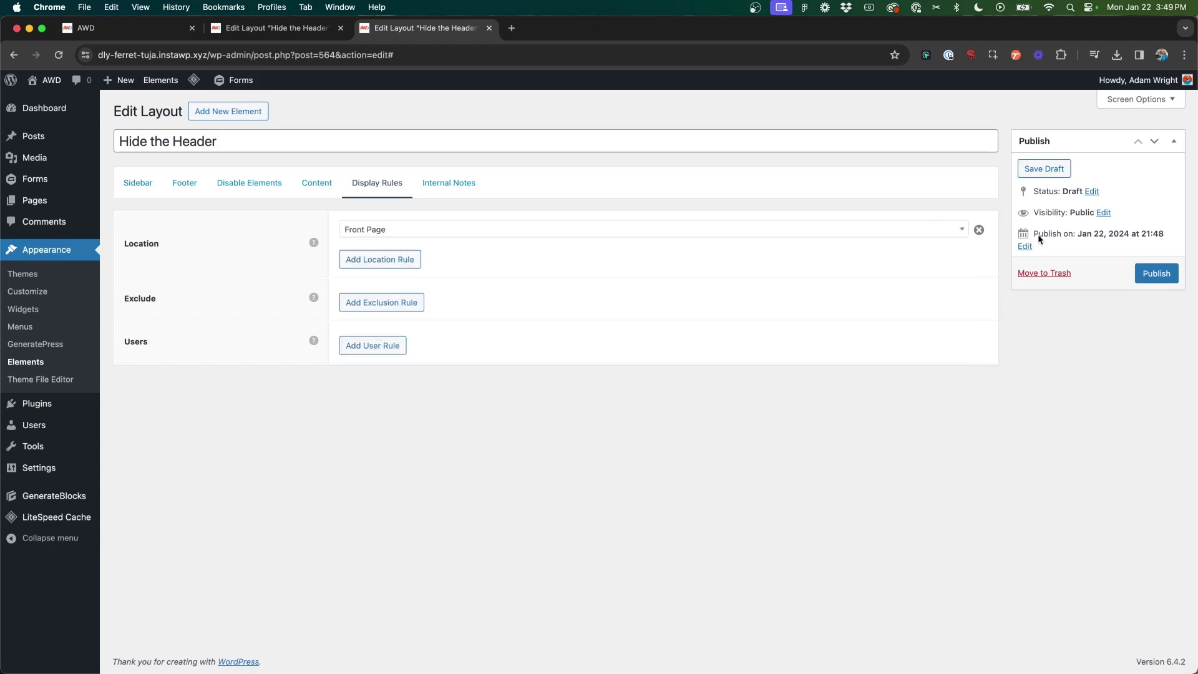
pyautogui.click(1156, 273)
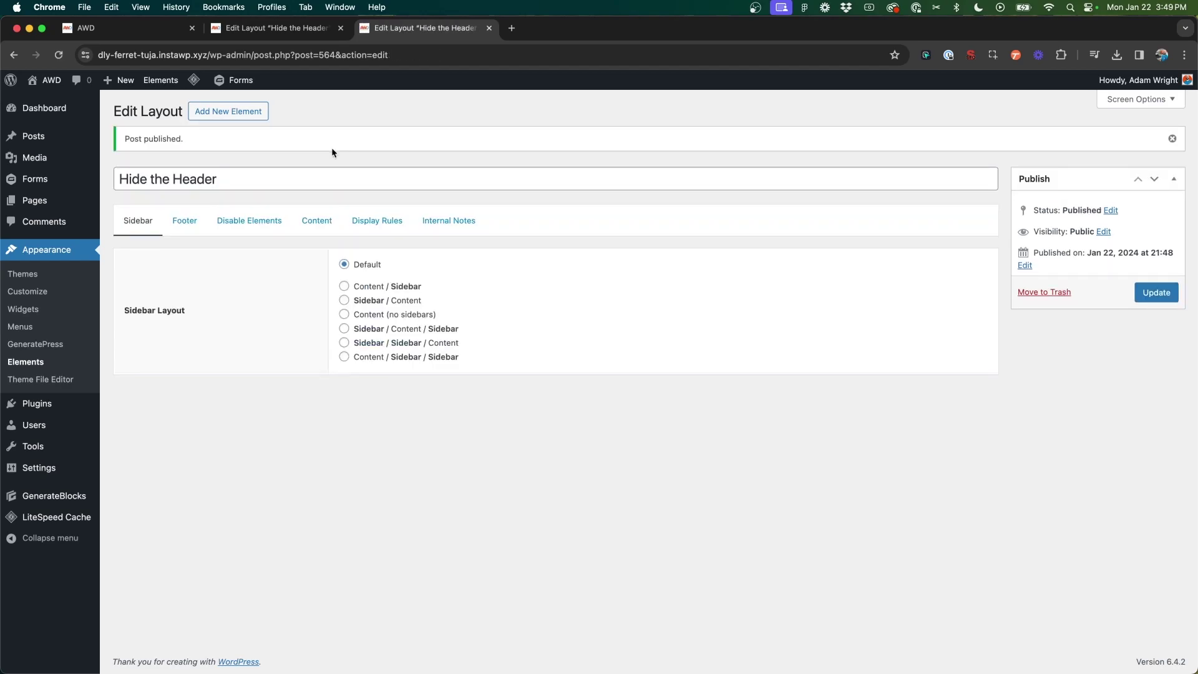
# Reload the live homepage to confirm its header is gone.
pyautogui.press('super+1')
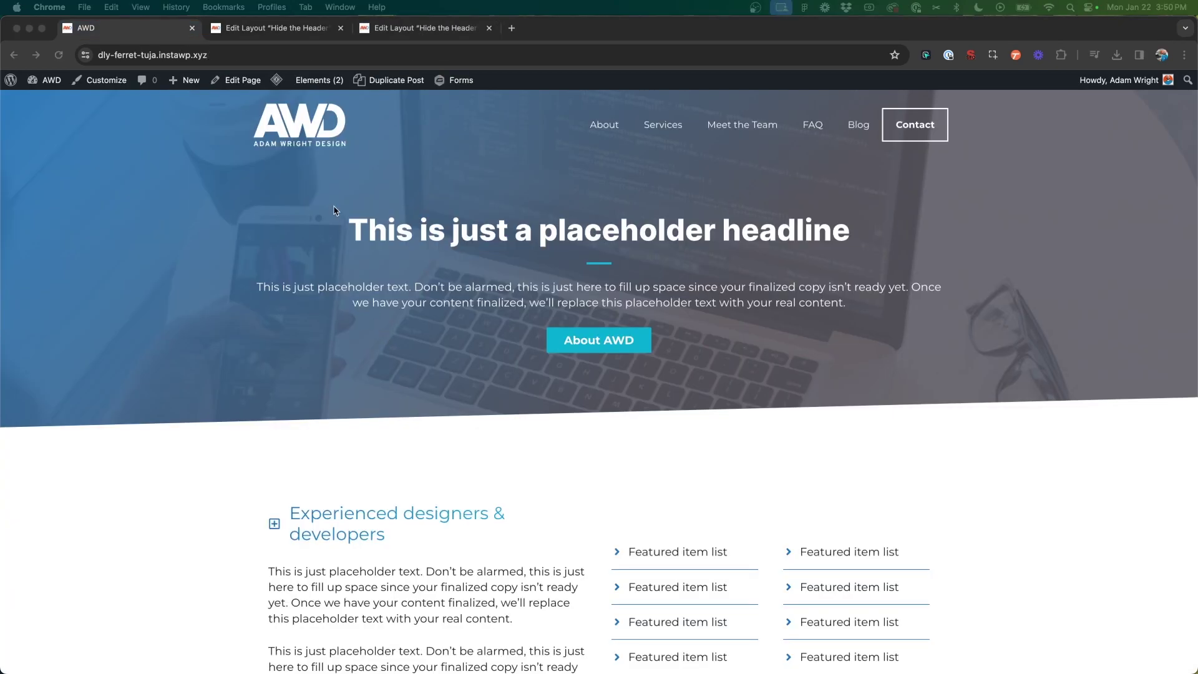
pyautogui.click(333, 211)
pyautogui.press('super+r')
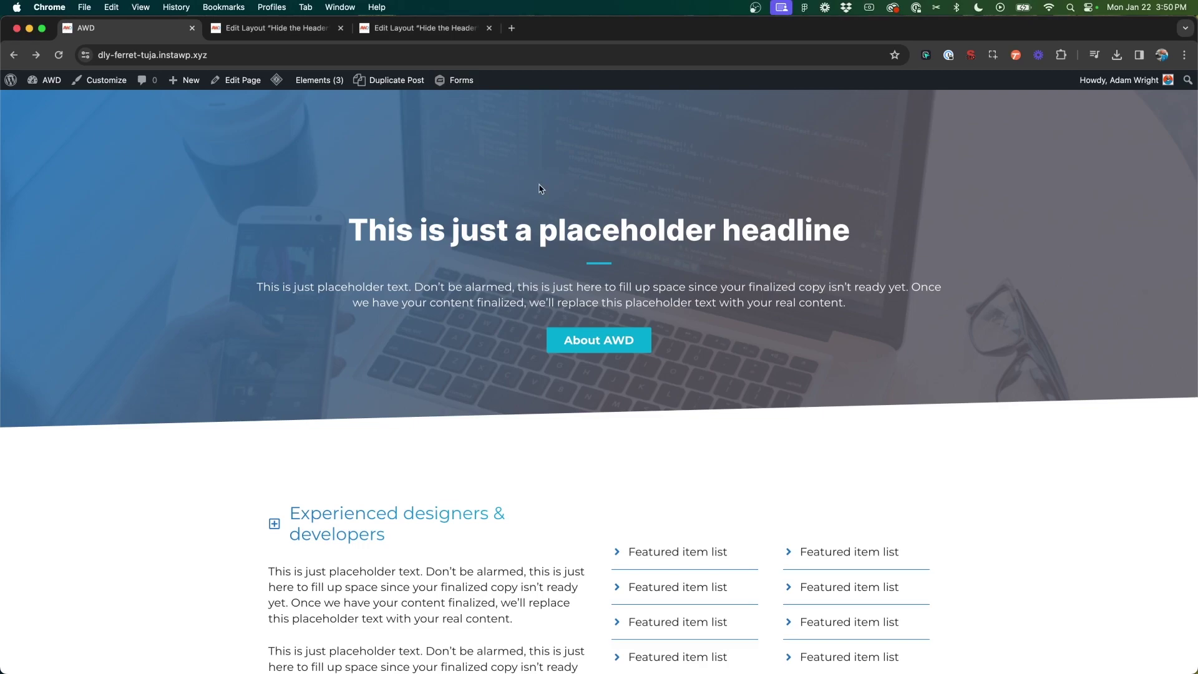
# Add a second location rule for Page: About to the layout and update it.
pyautogui.click(406, 28)
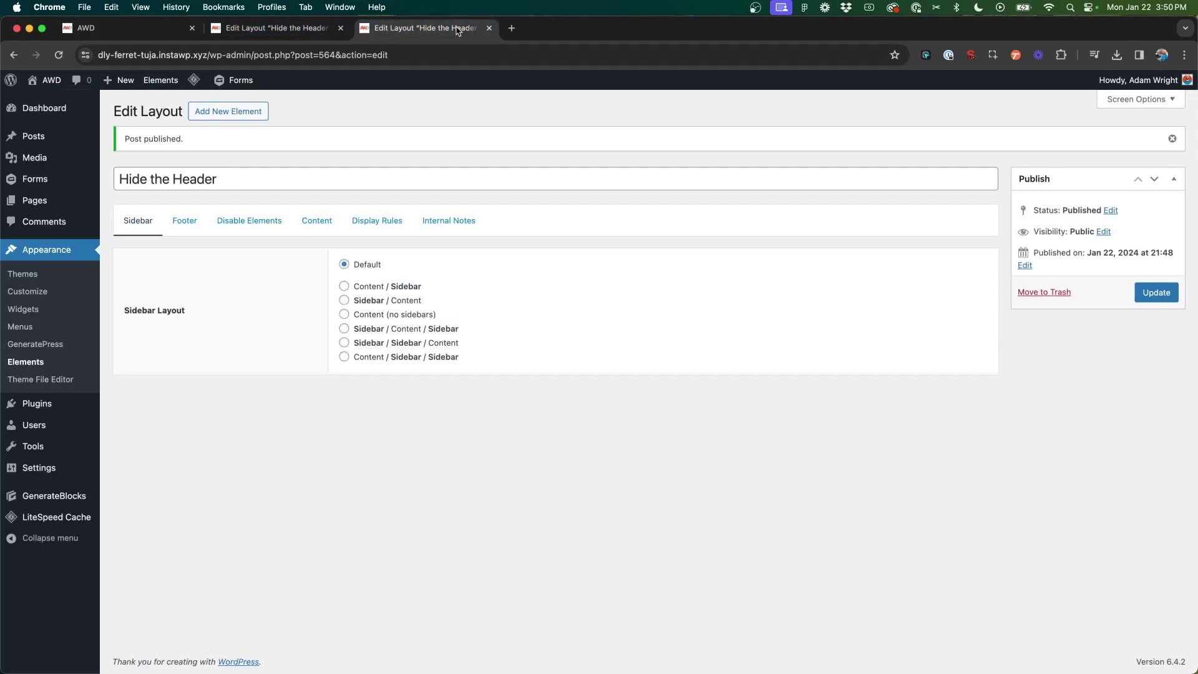
pyautogui.click(377, 221)
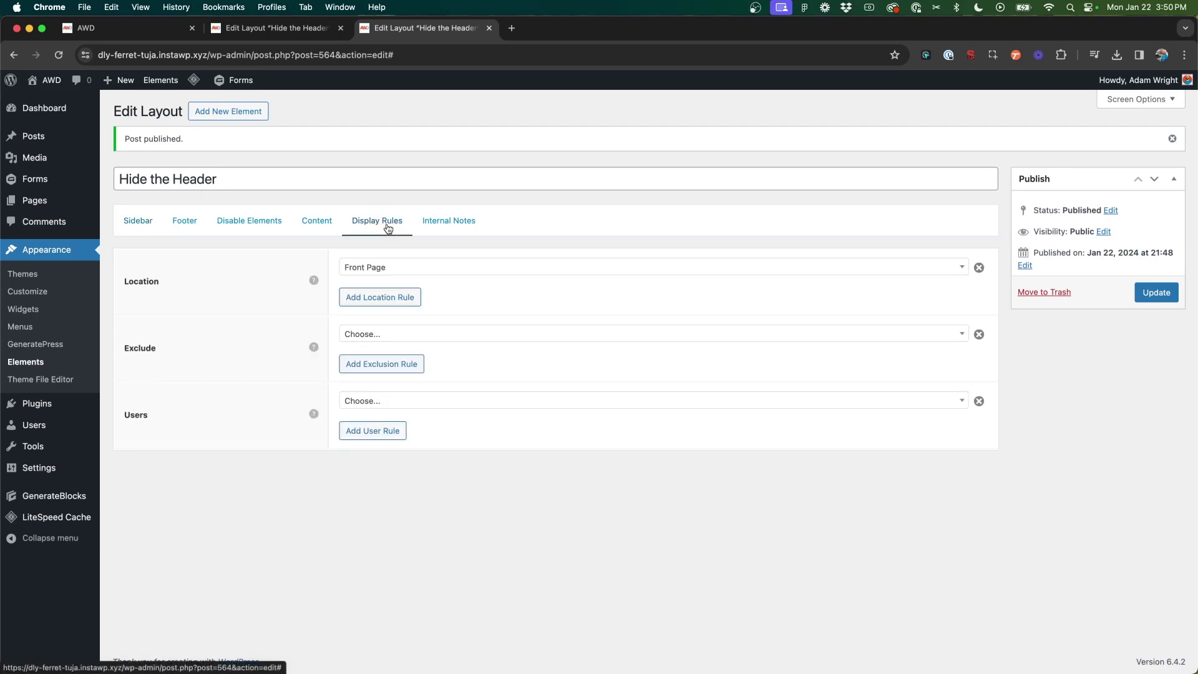
pyautogui.click(361, 298)
pyautogui.click(374, 291)
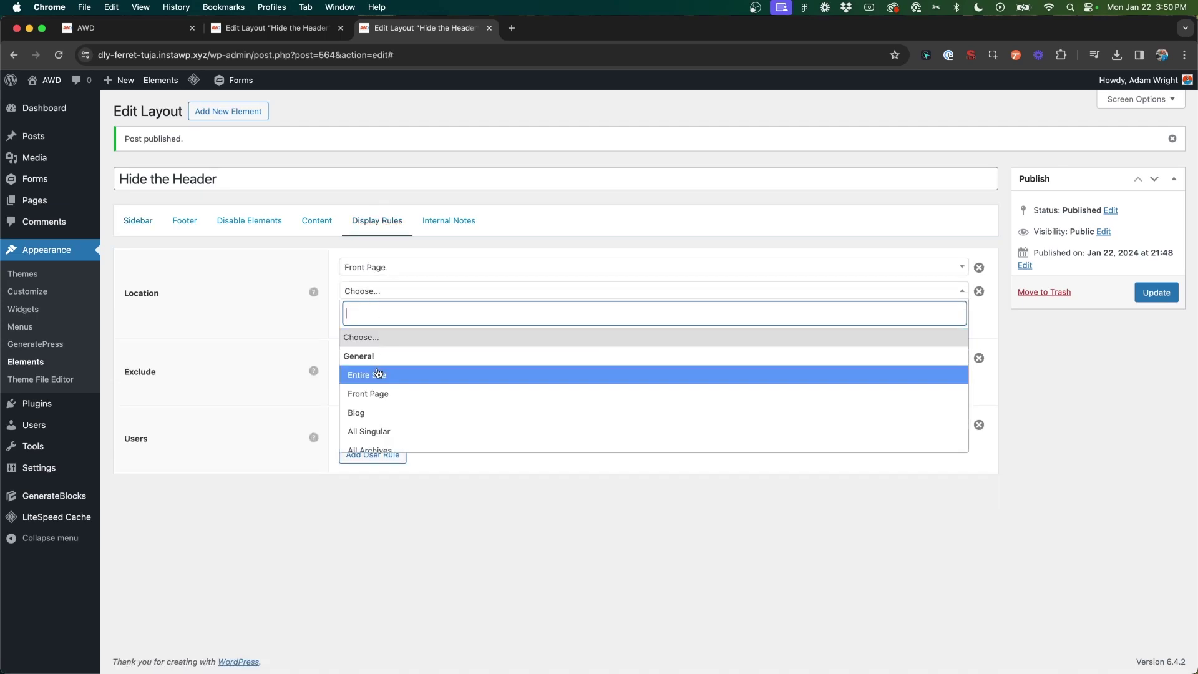
pyautogui.scroll(-5, 373, 404)
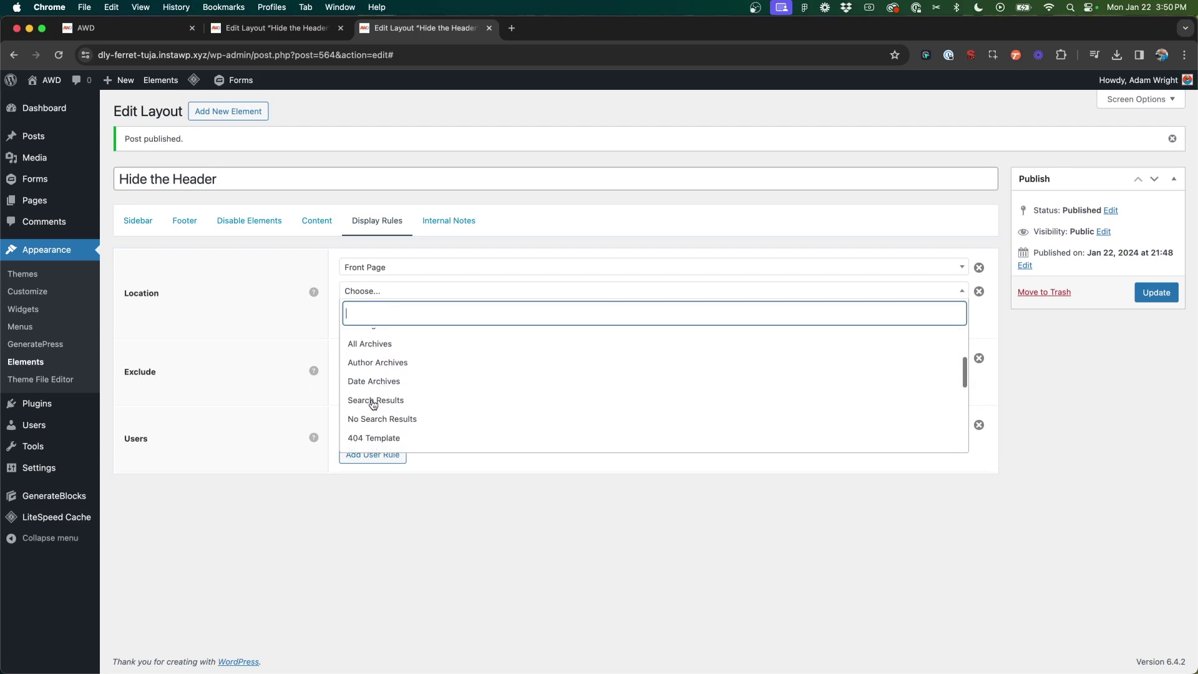
pyautogui.scroll(-5, 373, 418)
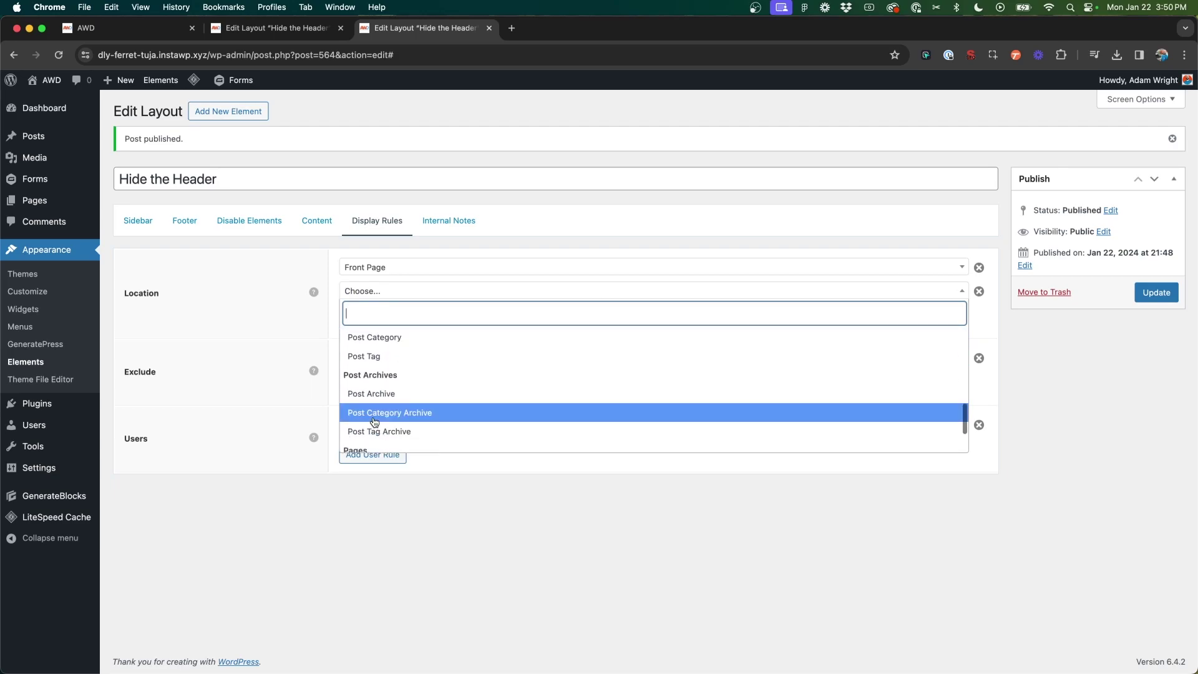
pyautogui.click(373, 407)
pyautogui.click(664, 294)
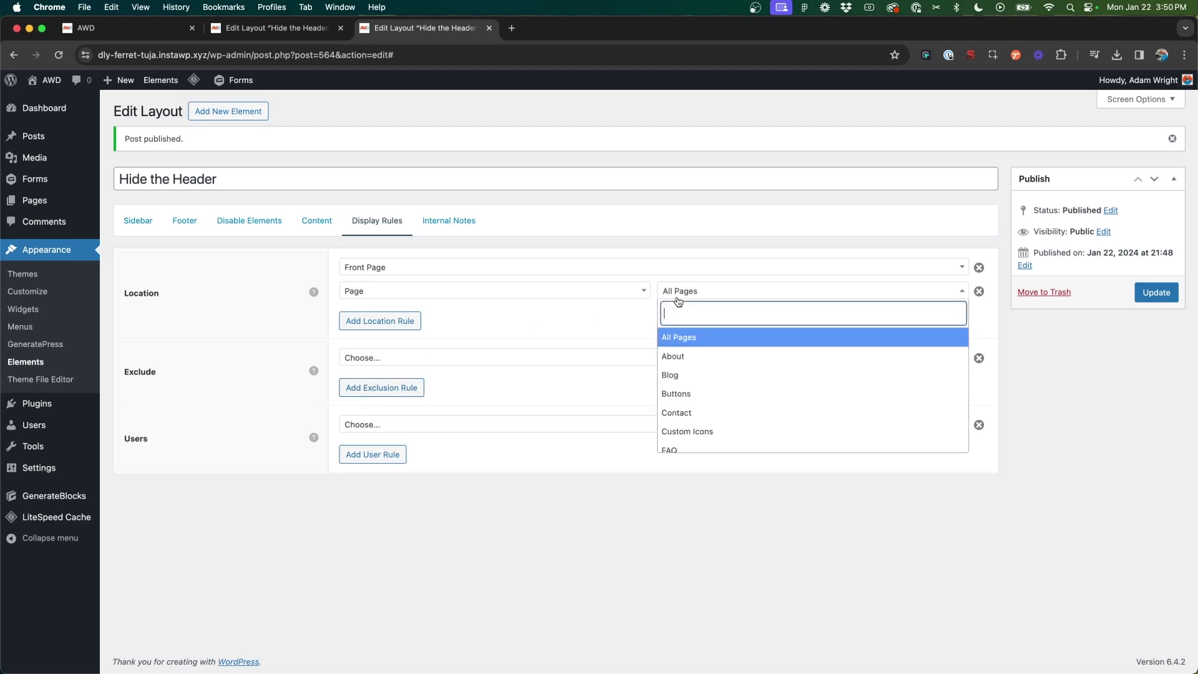
pyautogui.click(697, 357)
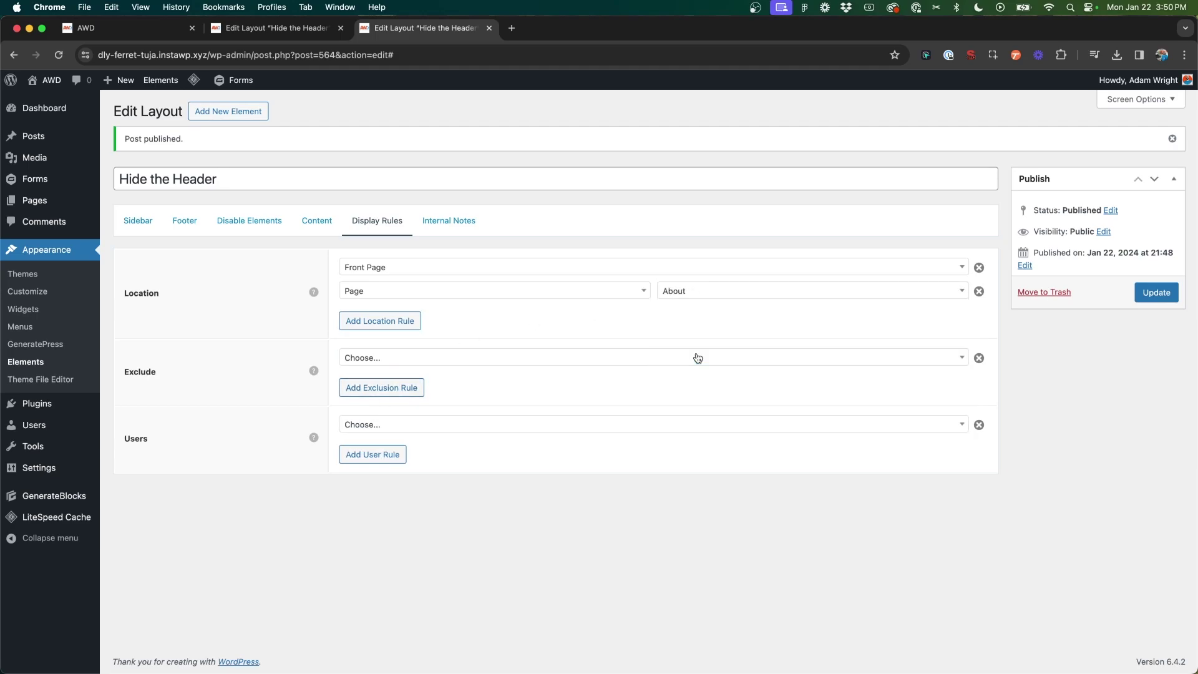
pyautogui.click(1148, 292)
pyautogui.press('super+1')
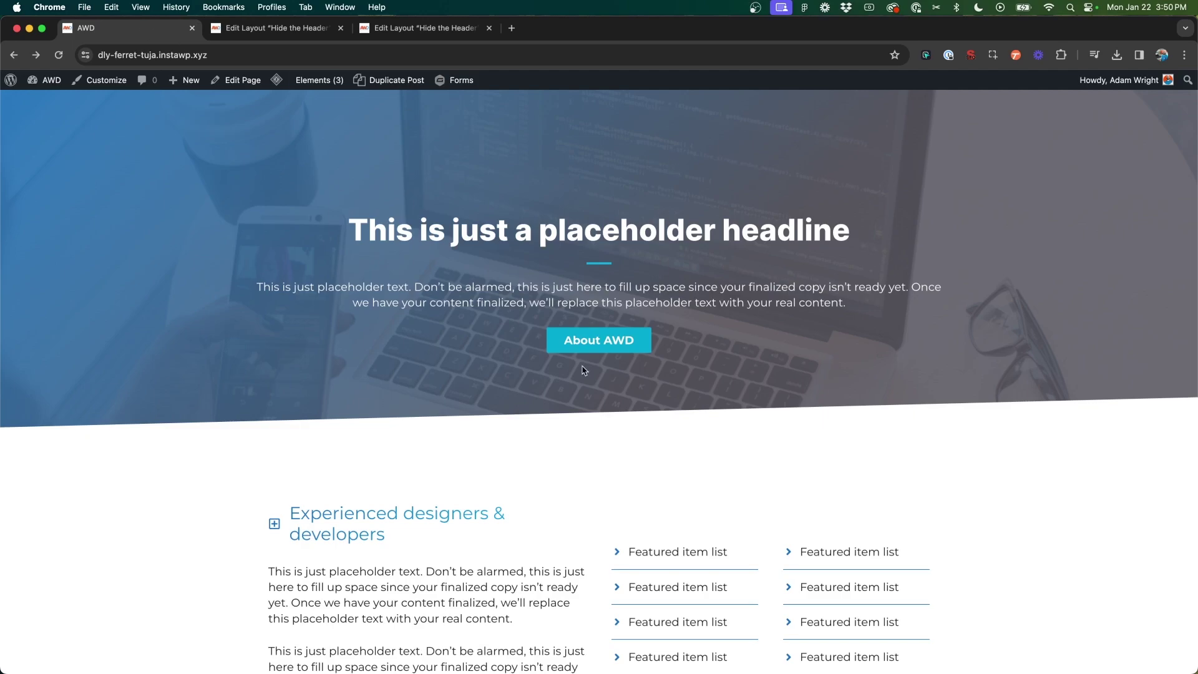
# View the About page, then move the 'Hide the Header' layout element to the Trash.
pyautogui.click(604, 342)
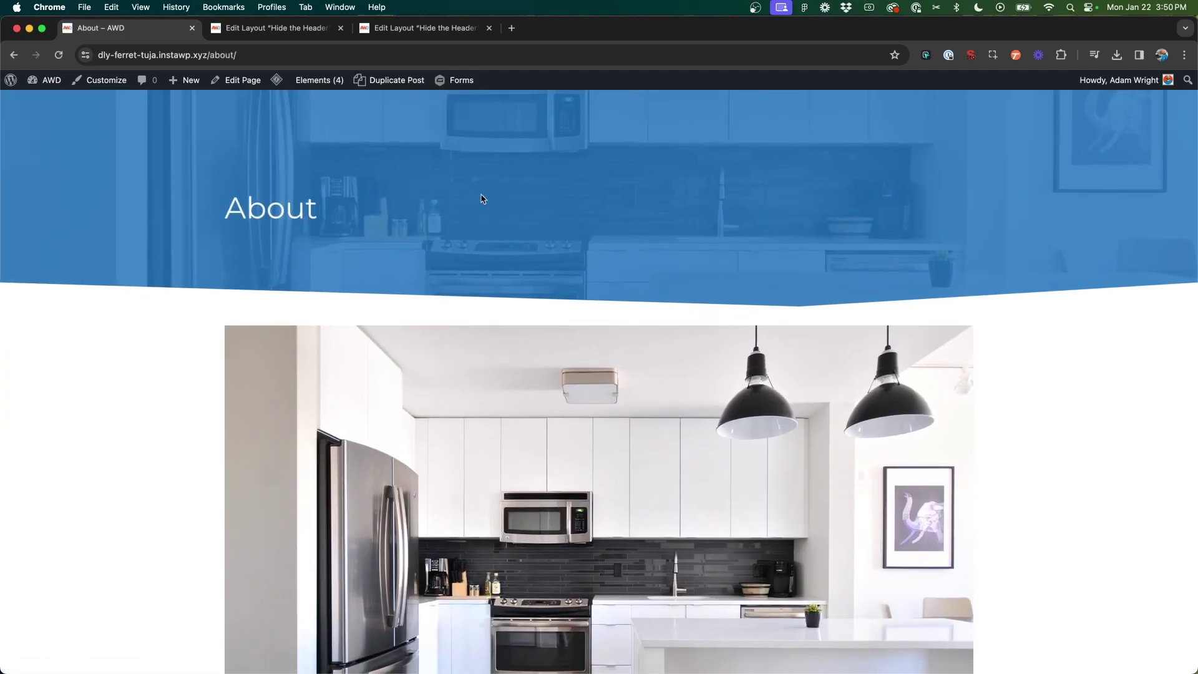
pyautogui.click(418, 28)
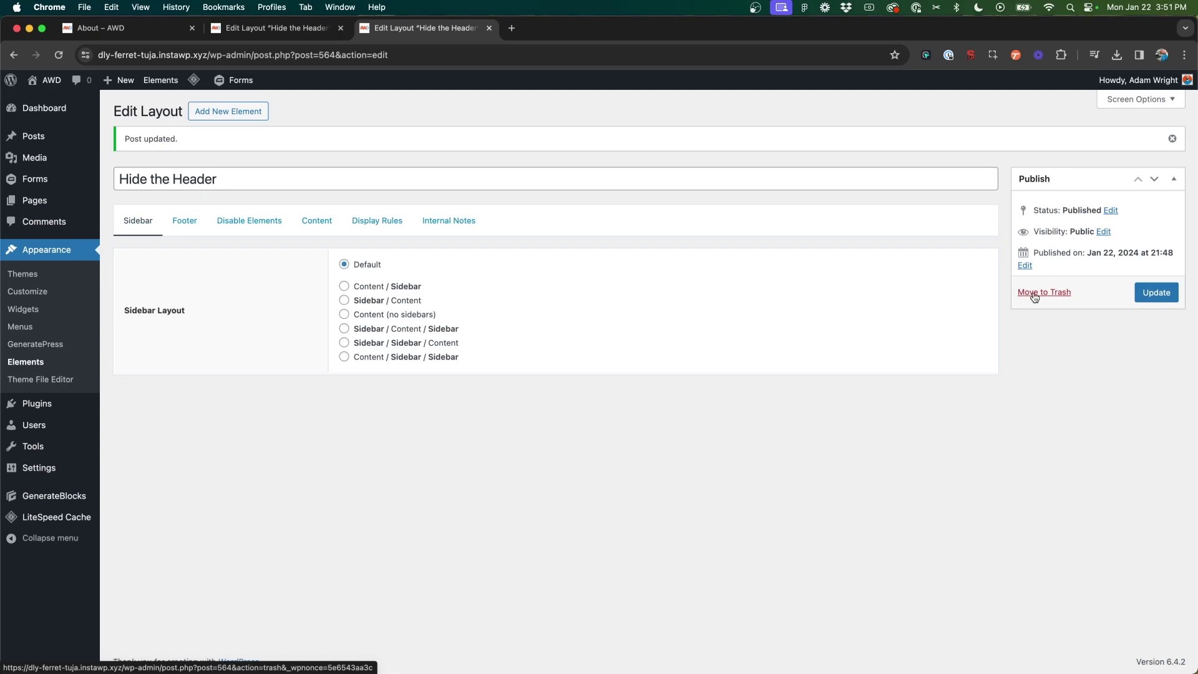
pyautogui.click(1034, 296)
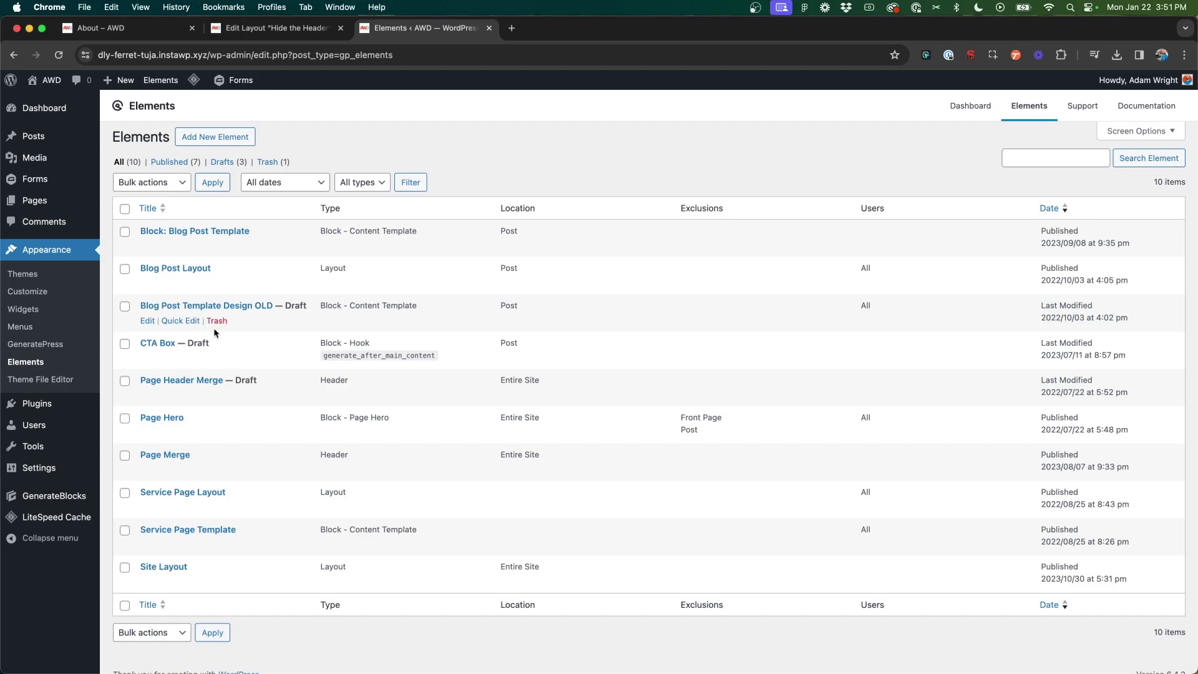
# Check the Disable Elements module in the GeneratePress settings.
pyautogui.click(58, 344)
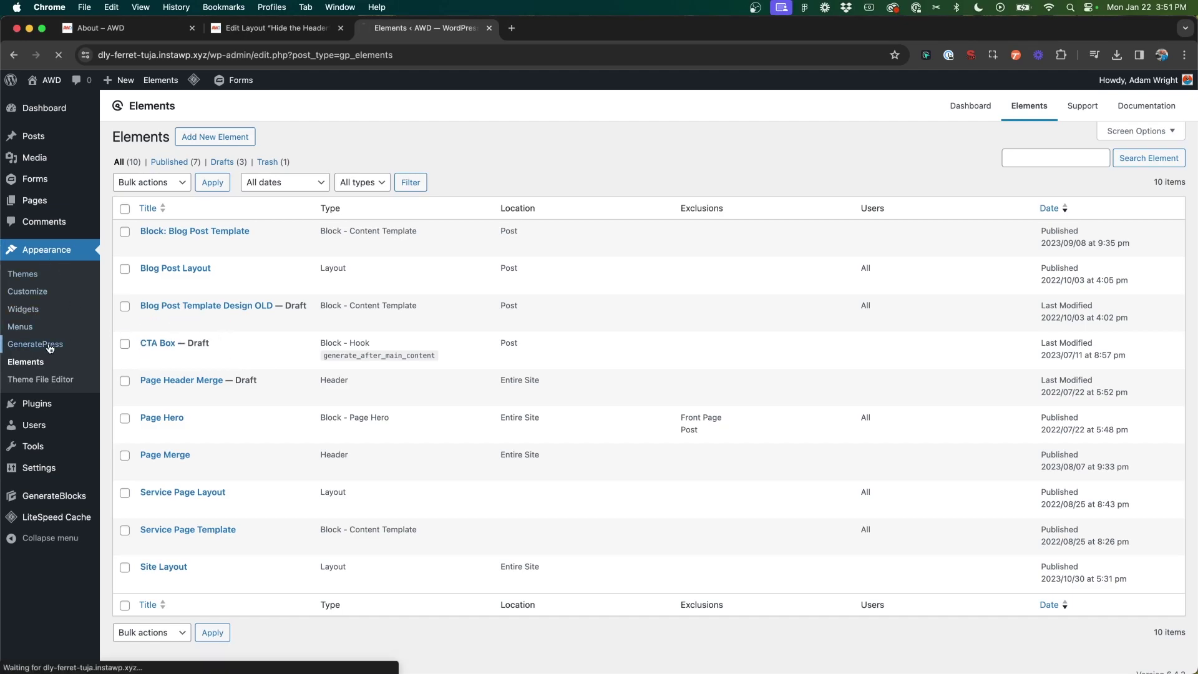
pyautogui.scroll(-4, 347, 340)
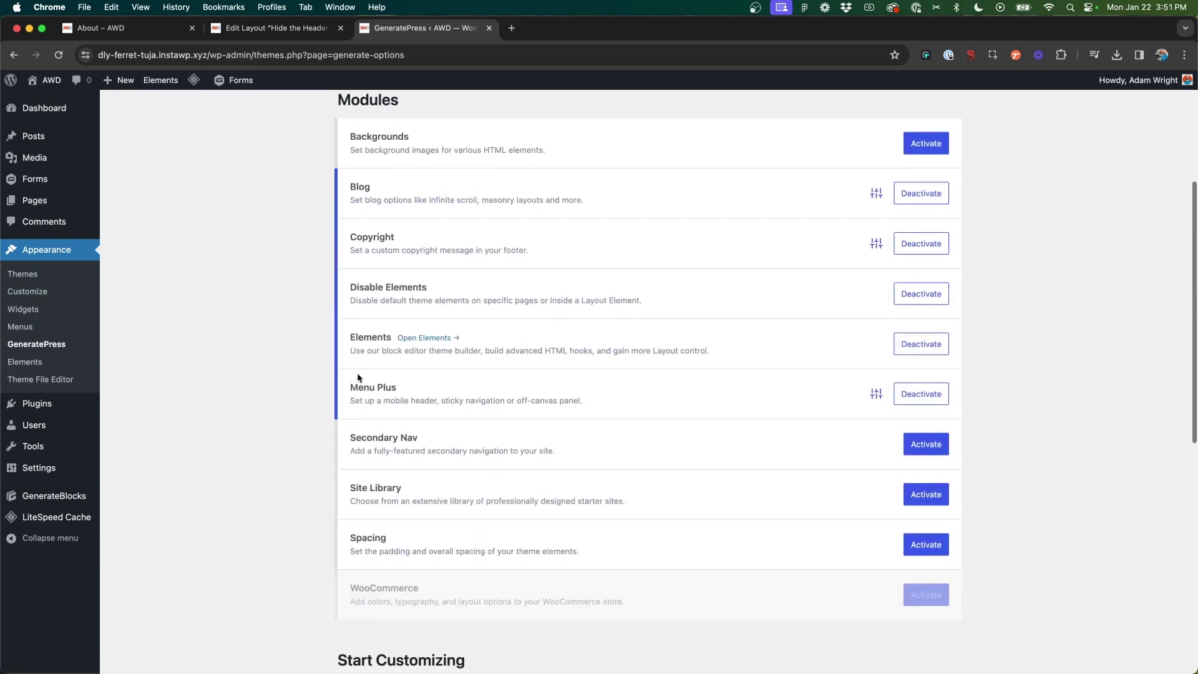
pyautogui.moveTo(351, 289); pyautogui.dragTo(487, 288)
pyautogui.scroll(1, 487, 288)
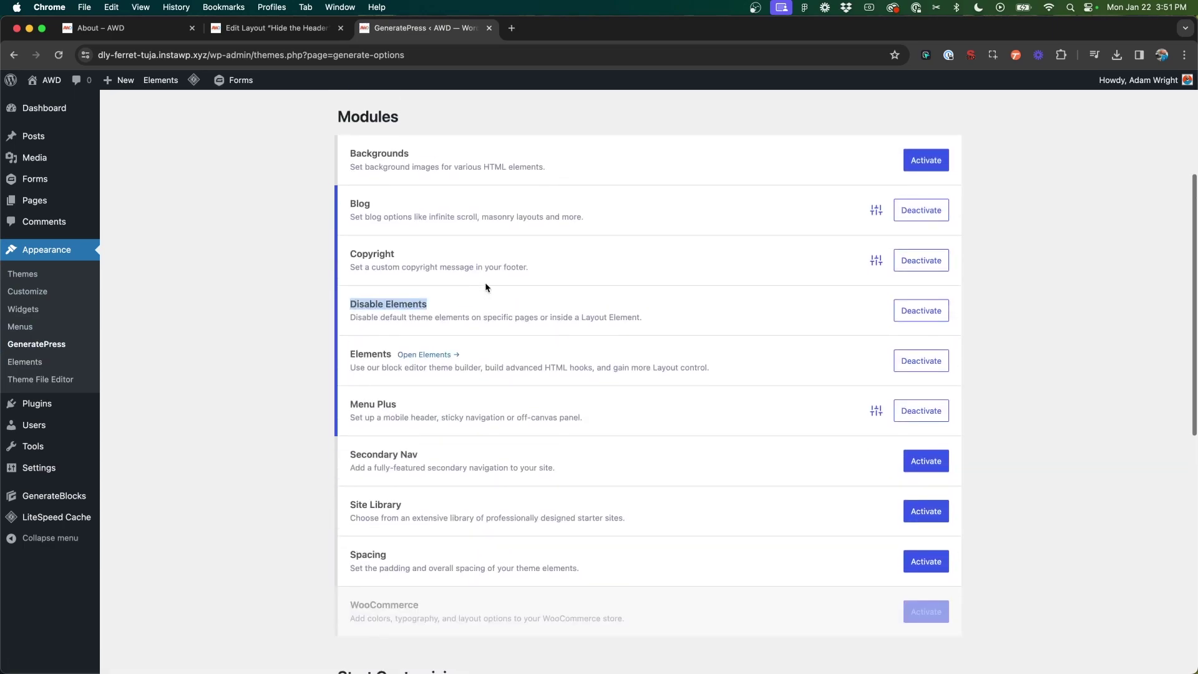
pyautogui.click(384, 320)
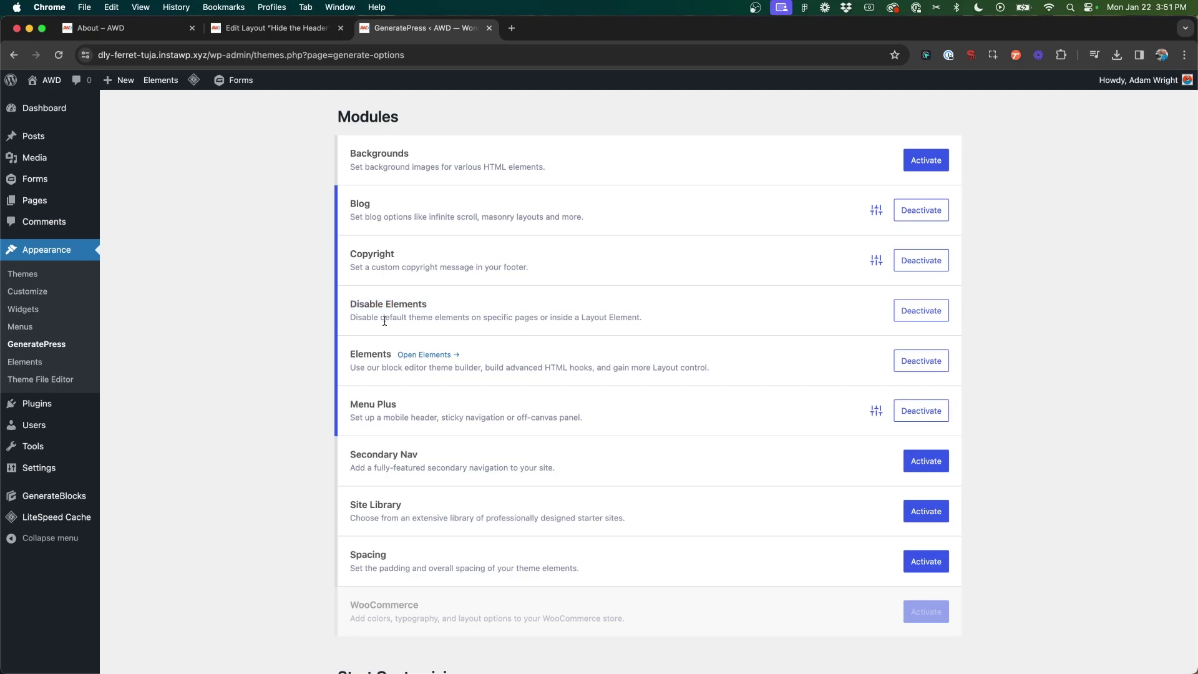
# Open the Home page from the Pages list in the block editor.
pyautogui.click(45, 207)
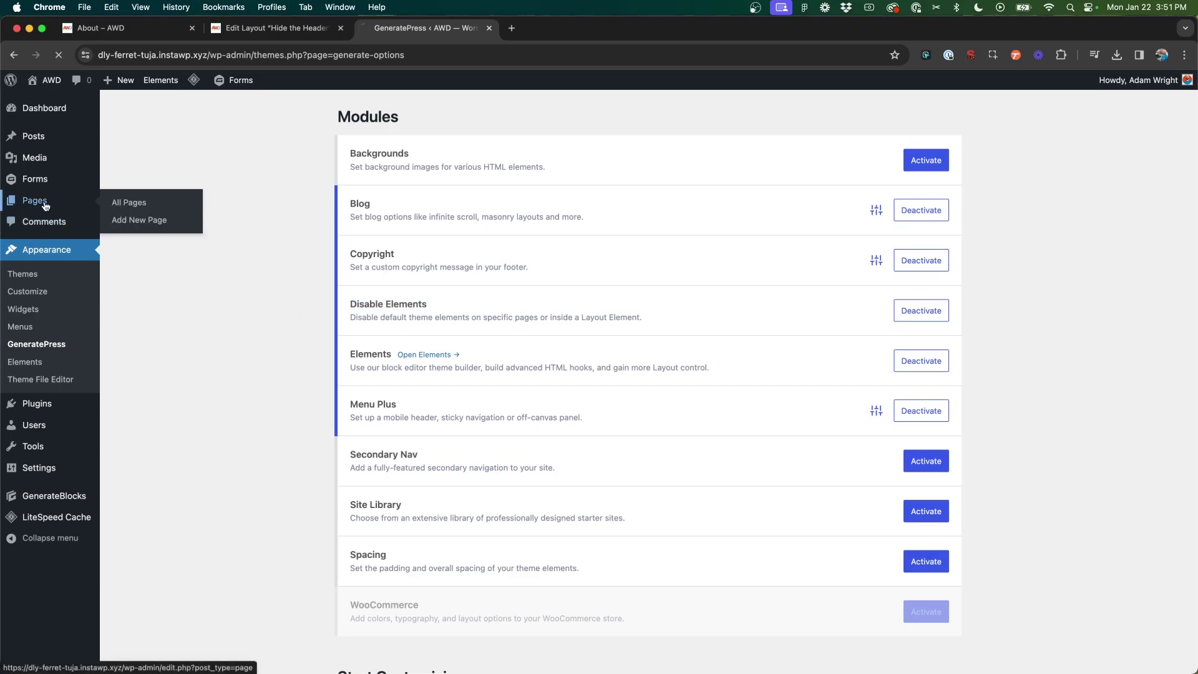
pyautogui.scroll(-2, 159, 349)
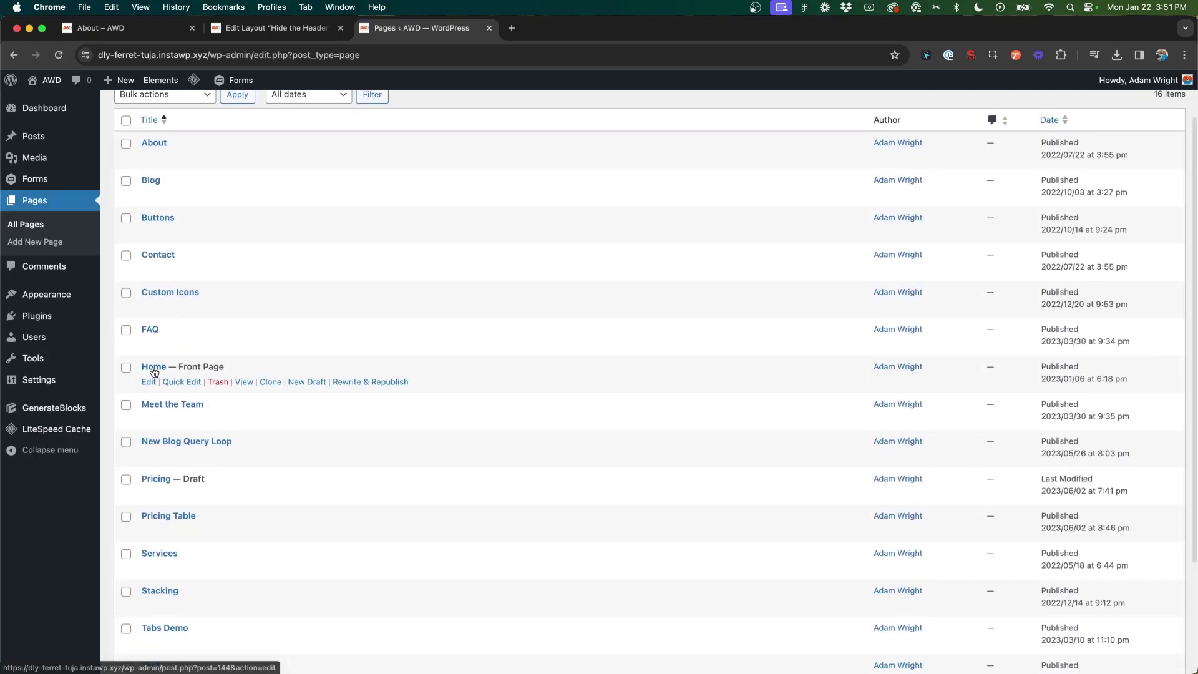
pyautogui.click(154, 368)
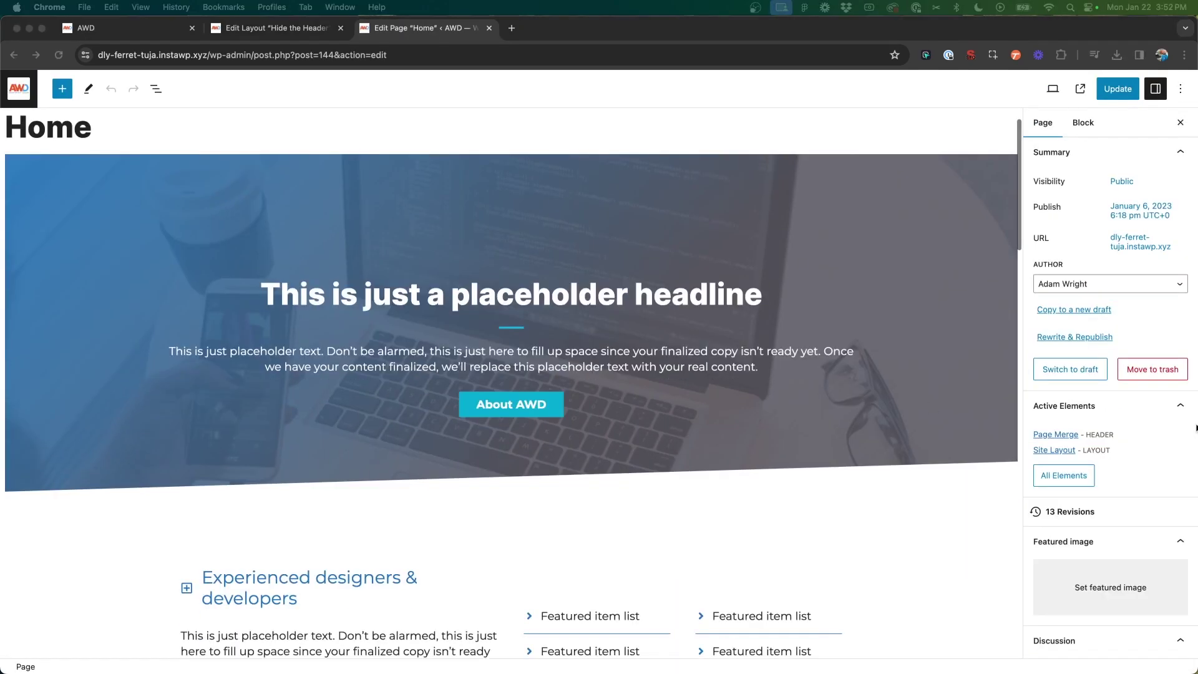
# In the Layout panel, tick Header under Disable Elements and update the Home page.
pyautogui.scroll(-3, 1079, 407)
pyautogui.scroll(-6, 1079, 407)
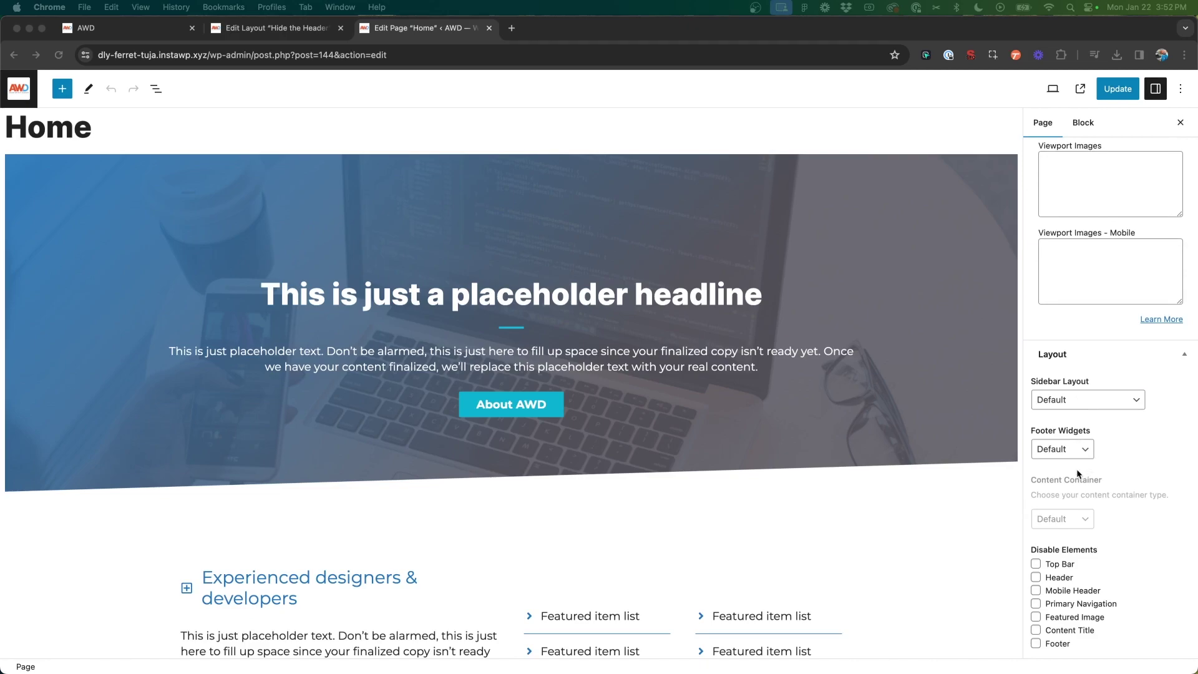
pyautogui.click(1037, 578)
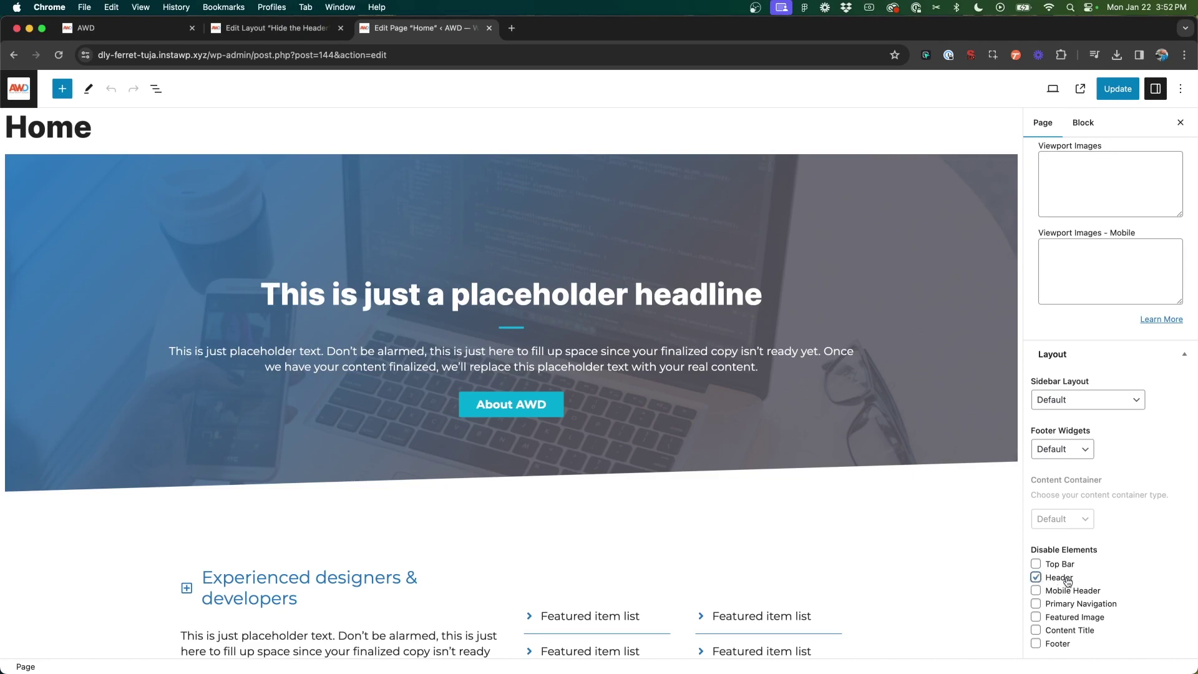
pyautogui.click(1112, 97)
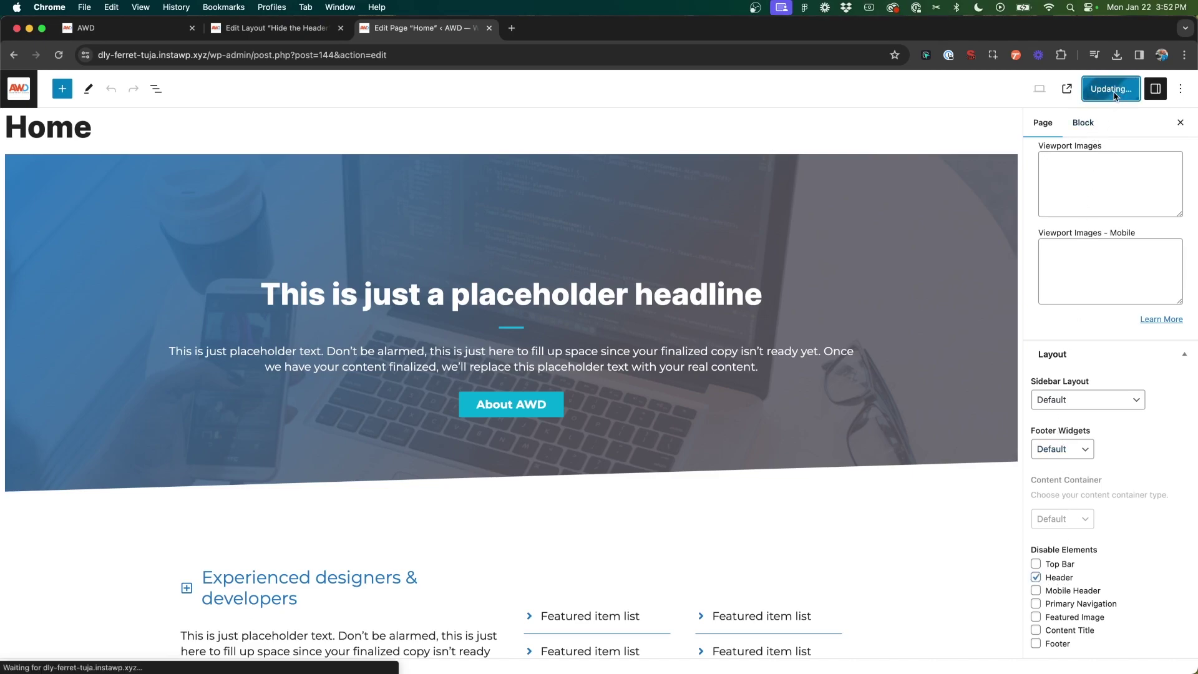
# Reload the homepage in the AWD live-site tab to confirm the logo and navigation are gone.
pyautogui.click(114, 28)
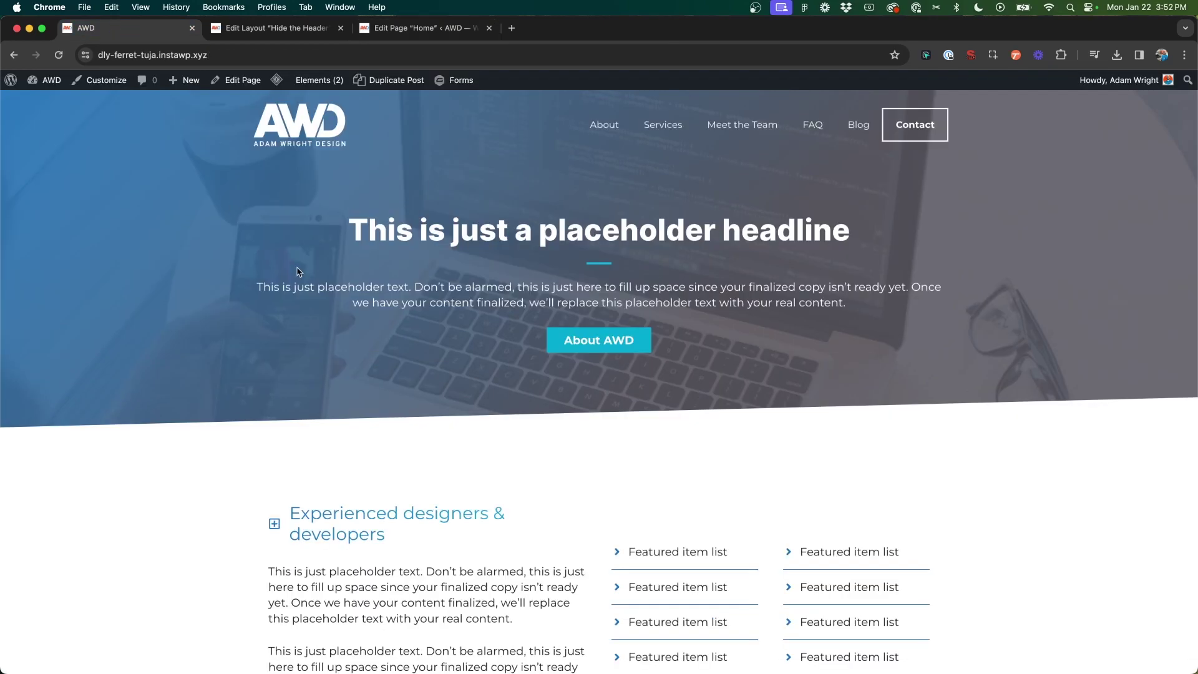
pyautogui.press('super+r')
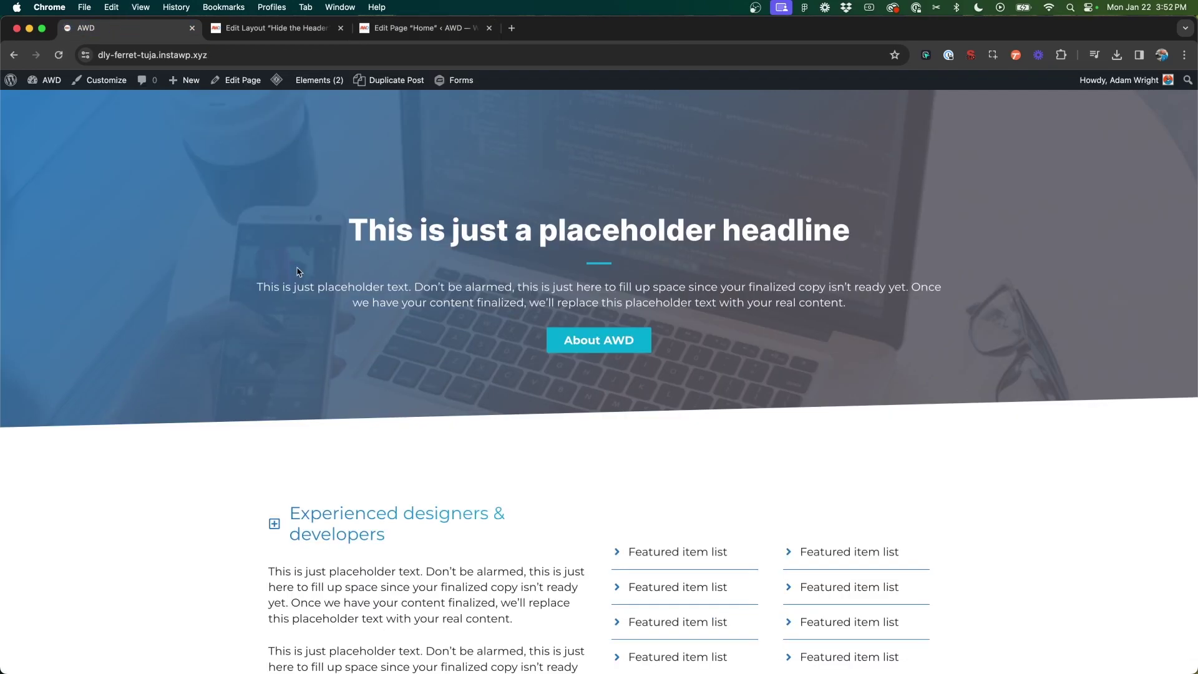